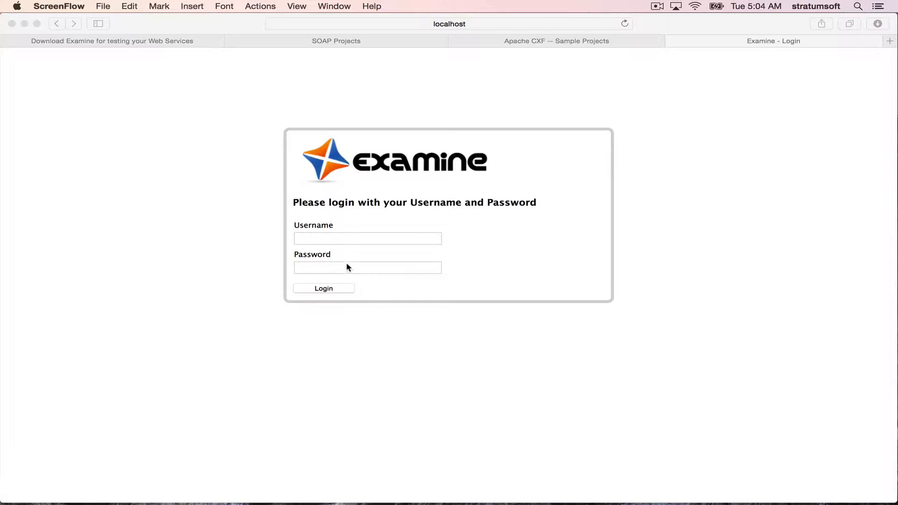
- Check the port of the running Examine server in the terminal log, then return to the browser
{"action": "key", "text": "super+Tab"}
{"action": "key", "text": "super+Tab"}
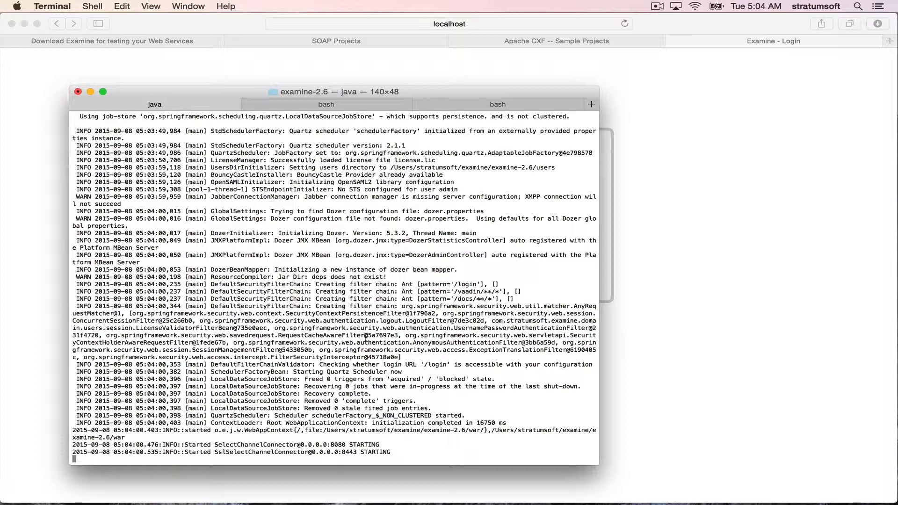
{"action": "double_click", "coordinate": [338, 445]}
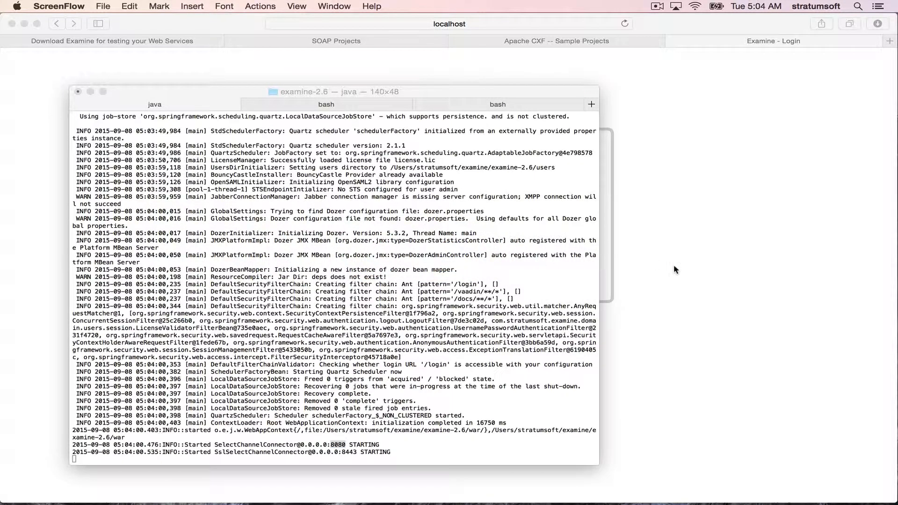
{"action": "left_click", "coordinate": [673, 264]}
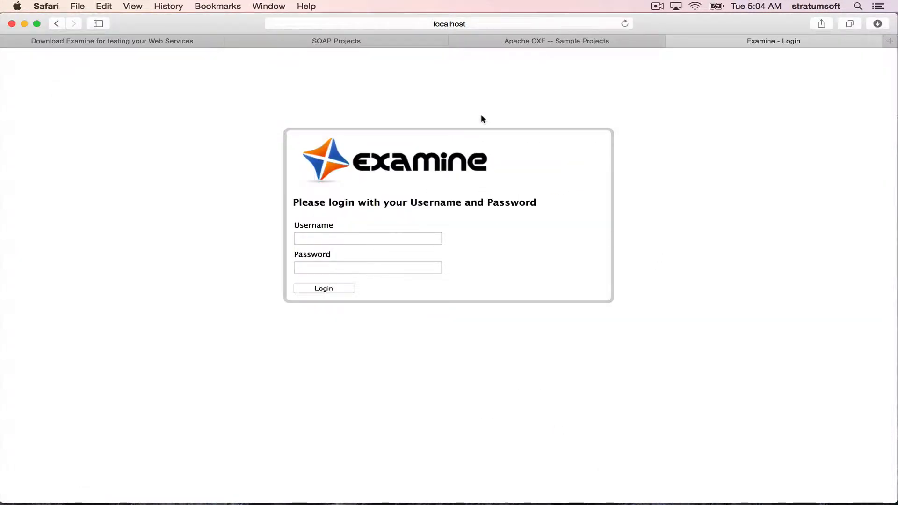
- Reload the login page and sign in with the username admin and the account password
{"action": "key", "text": "super+l"}
{"action": "key", "text": "Return"}
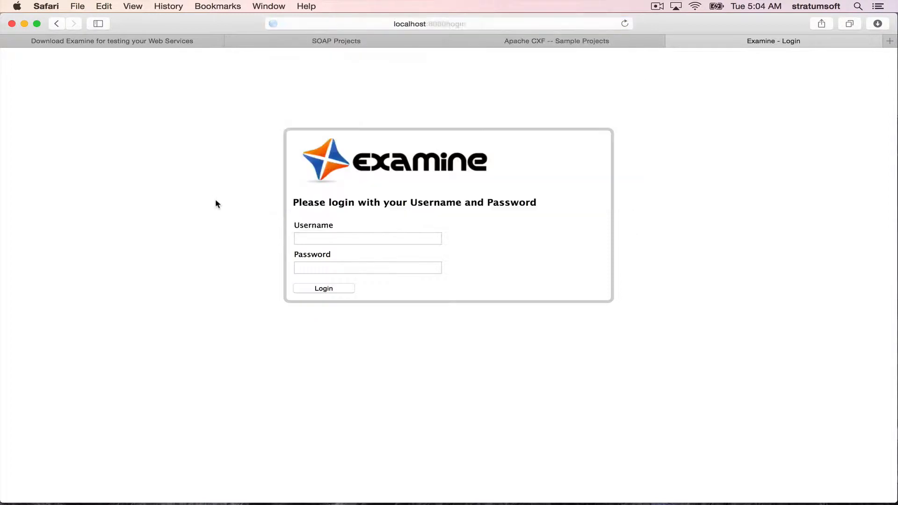
{"action": "left_click", "coordinate": [377, 238]}
{"action": "type", "text": "admin"}
{"action": "key", "text": "Tab"}
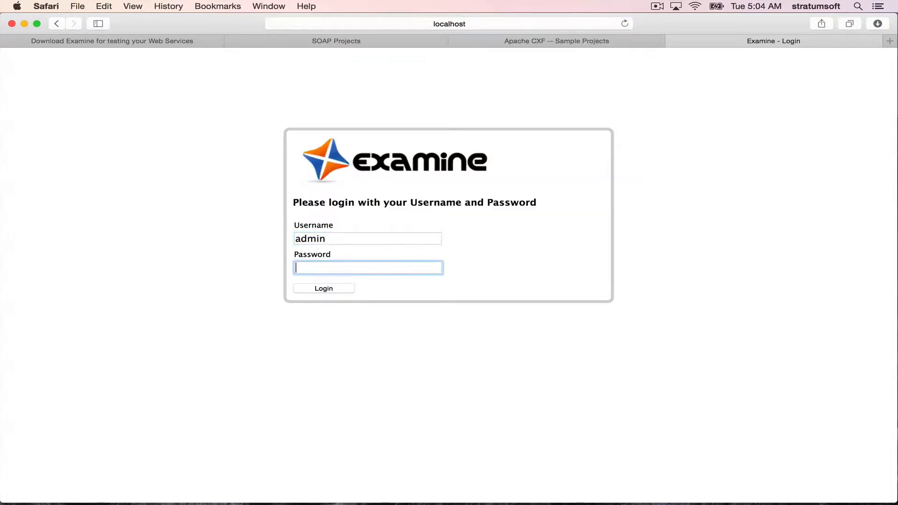
{"action": "type", "text": "admin"}
{"action": "key", "text": "Return"}
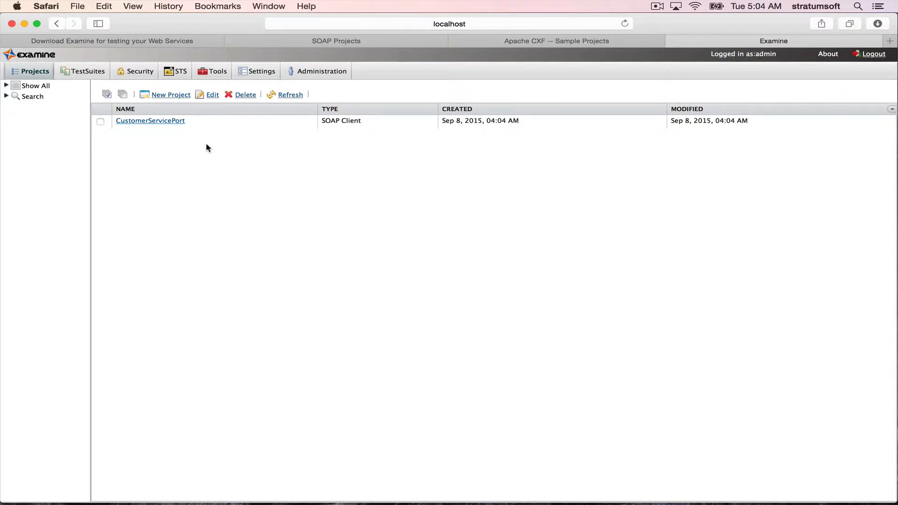
- Open the terminal tab for the wsdl_first_https sample folder and print the working directory
{"action": "left_click", "coordinate": [534, 43]}
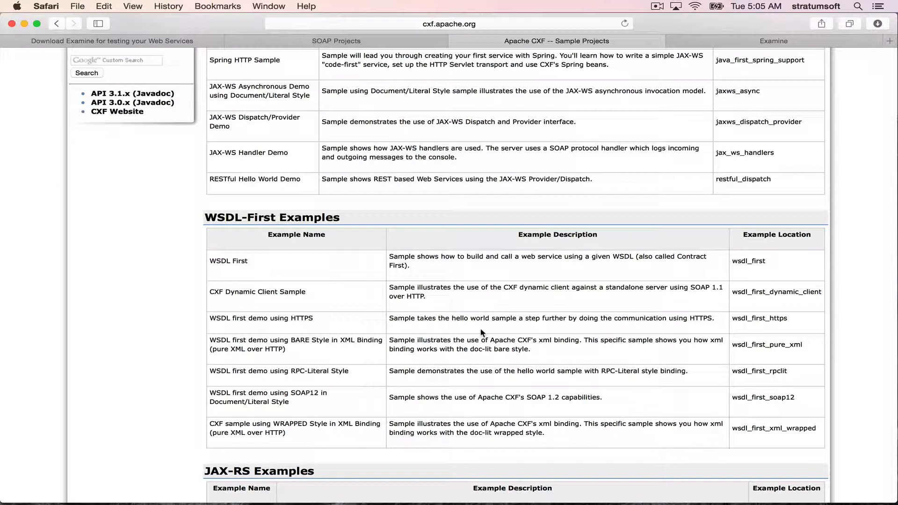
{"action": "key", "text": "super+Tab"}
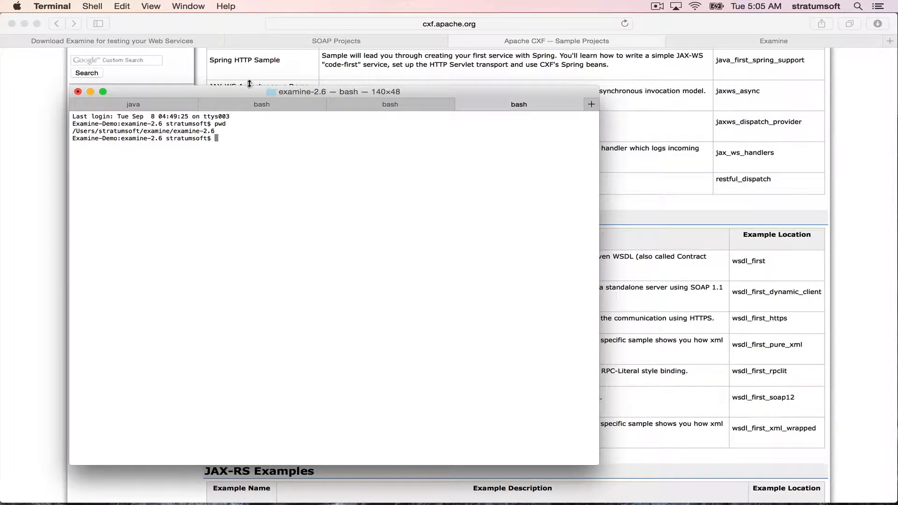
{"action": "left_click", "coordinate": [260, 105]}
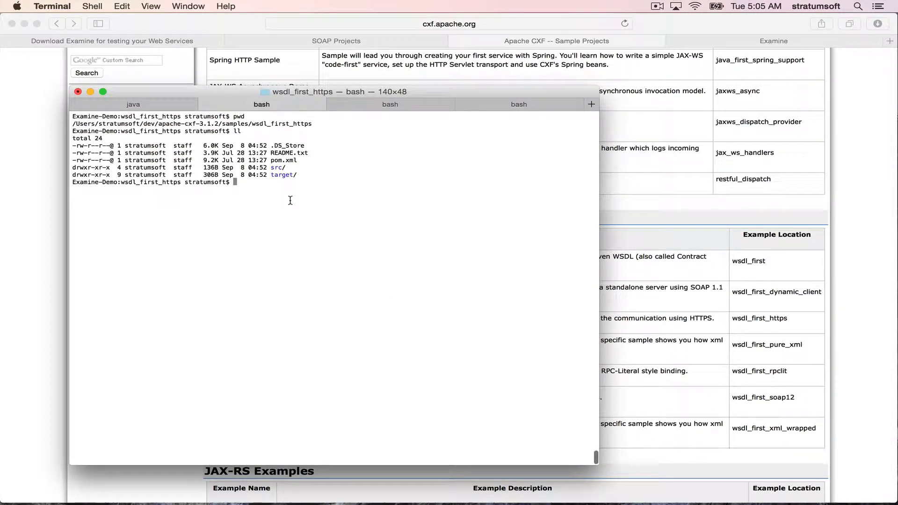
{"action": "type", "text": "pwd"}
{"action": "key", "text": "Return"}
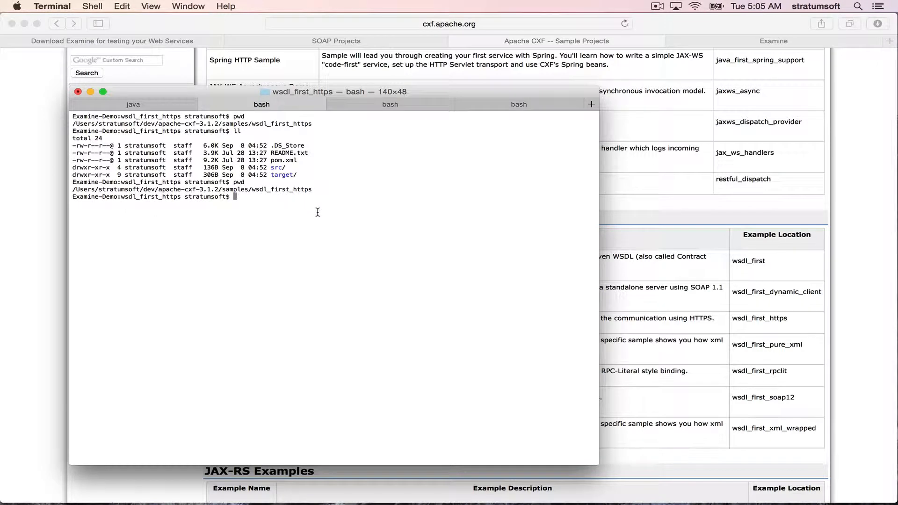
- Start the sample HTTPS server with mvn -Pserver and highlight its publish address in the log
{"action": "type", "text": "mvn -Pserver"}
{"action": "key", "text": "Return"}
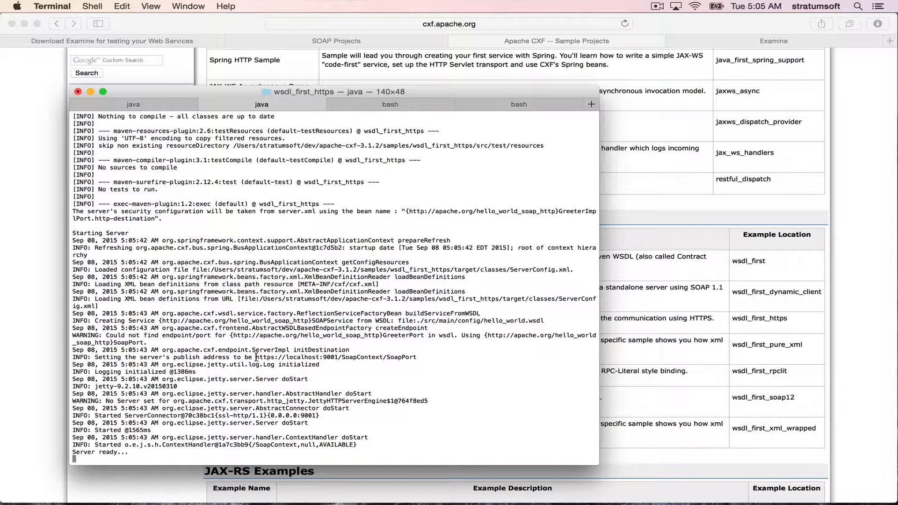
{"action": "left_click_drag", "start_coordinate": [256, 357], "coordinate": [419, 358]}
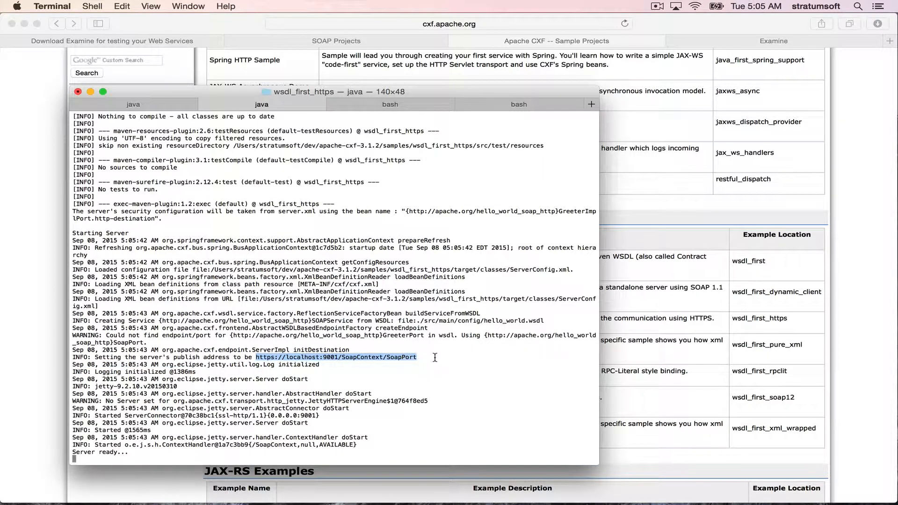
{"action": "left_click", "coordinate": [435, 357]}
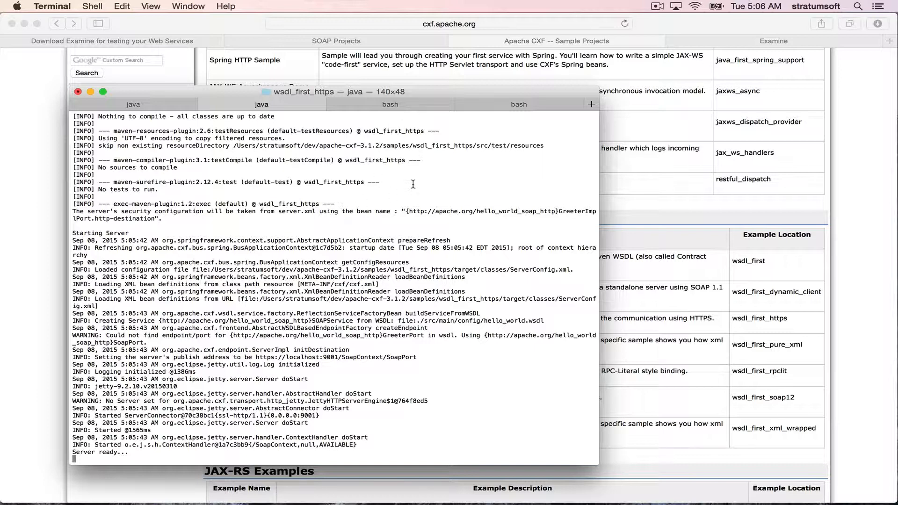
- Run the secure client with mvn -Psecure.client in another terminal tab and highlight the server's response
{"action": "left_click", "coordinate": [487, 108]}
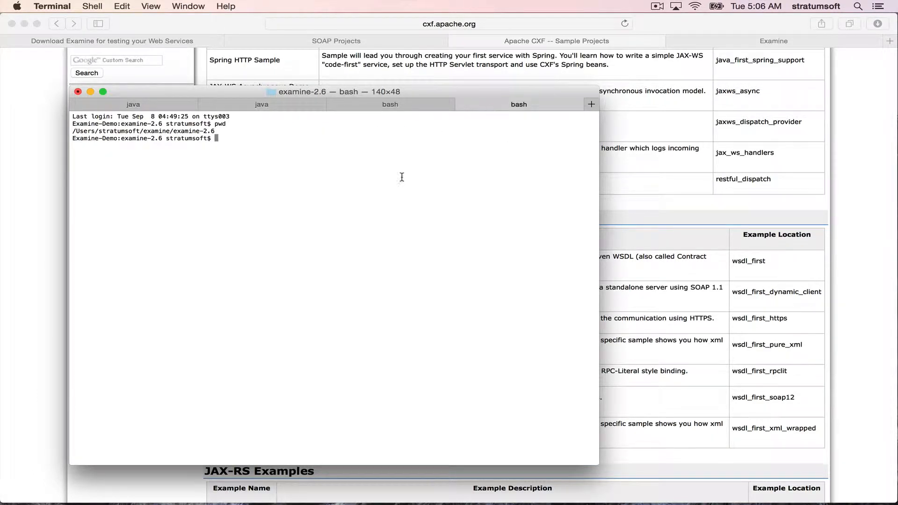
{"action": "left_click", "coordinate": [397, 107]}
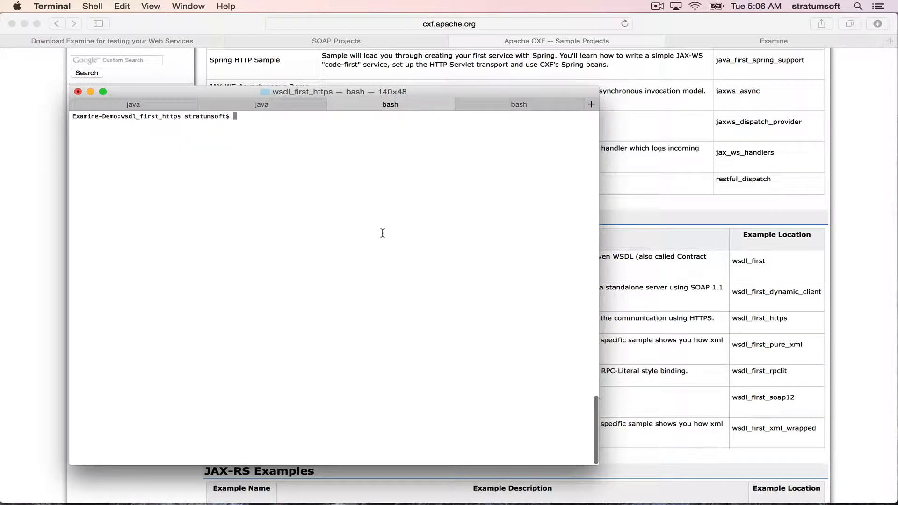
{"action": "type", "text": "mvn"}
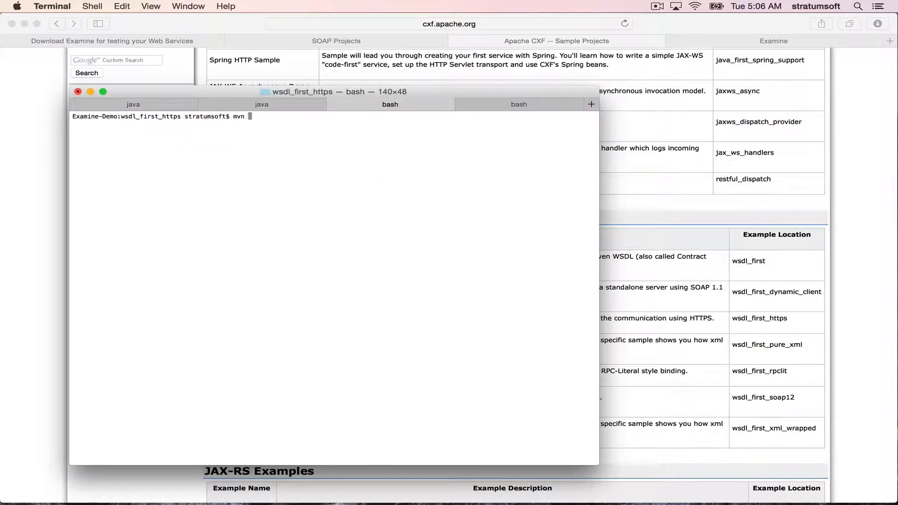
{"action": "type", "text": " -Psecure.client"}
{"action": "key", "text": "Return"}
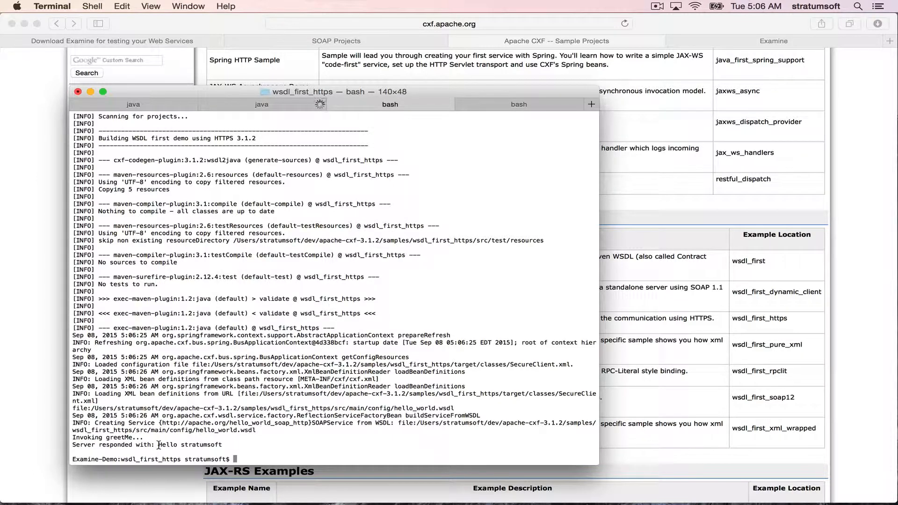
{"action": "left_click_drag", "start_coordinate": [158, 444], "coordinate": [225, 445]}
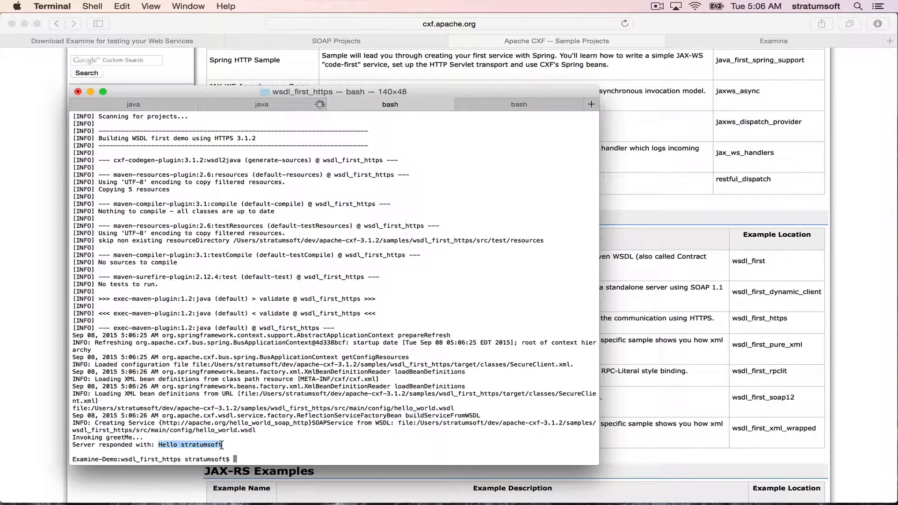
{"action": "left_click", "coordinate": [236, 445]}
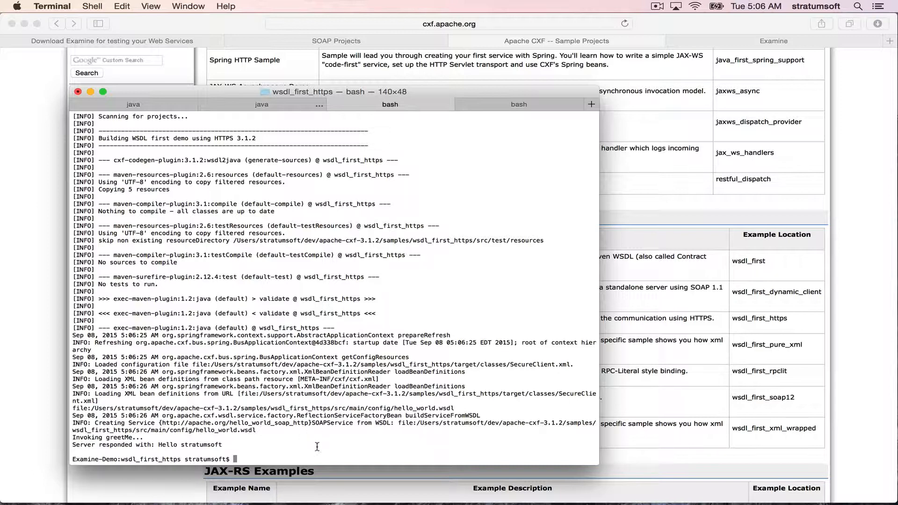
- Return to Examine in the browser and start a new SOAP Client project
{"action": "left_click", "coordinate": [42, 264]}
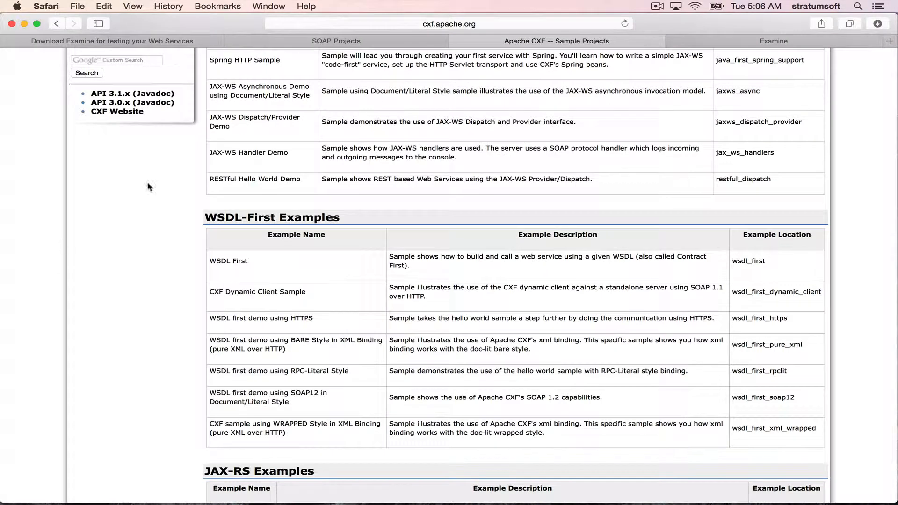
{"action": "left_click", "coordinate": [749, 42]}
{"action": "left_click", "coordinate": [168, 96]}
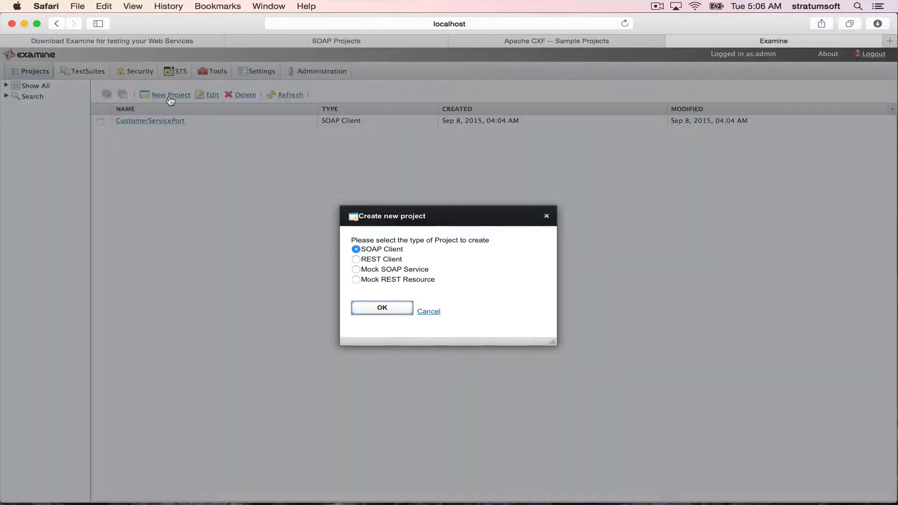
{"action": "left_click", "coordinate": [379, 250]}
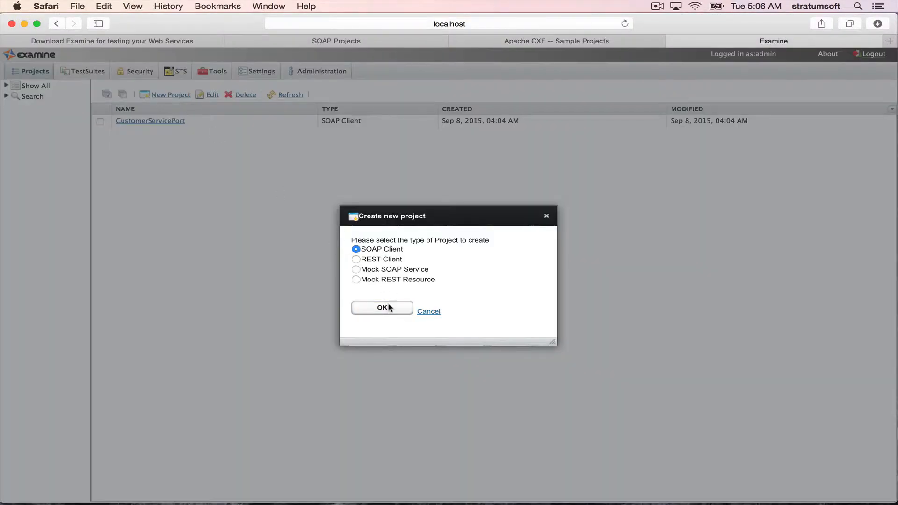
{"action": "left_click", "coordinate": [382, 308]}
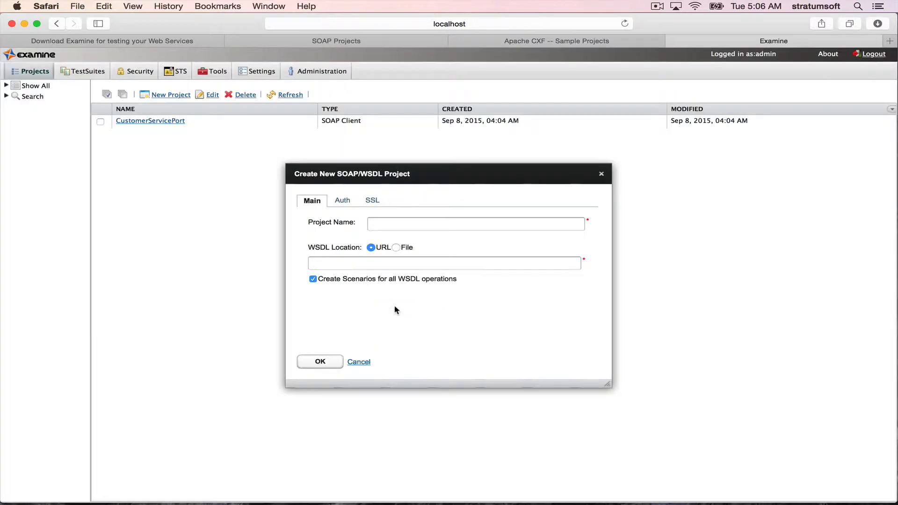
- Set the WSDL location to the file hello_world.wsdl from the sample's config folder
{"action": "left_click", "coordinate": [396, 247]}
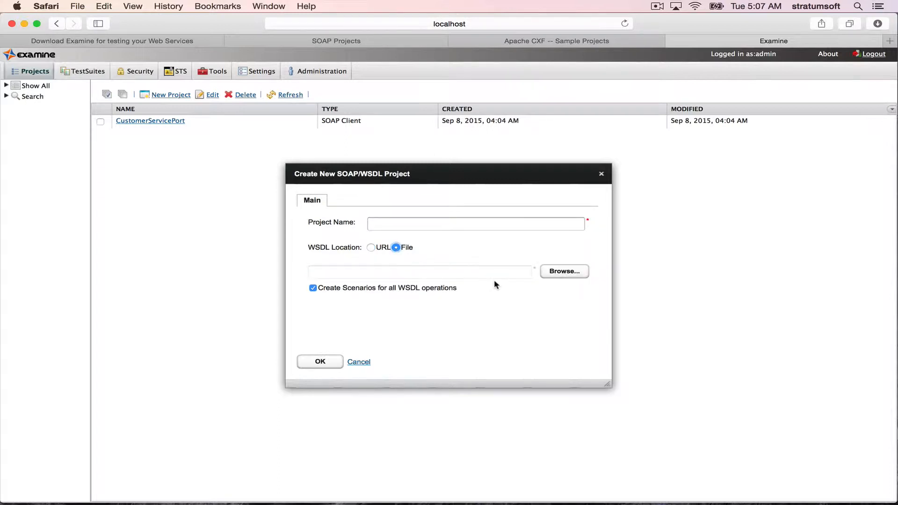
{"action": "left_click", "coordinate": [561, 274]}
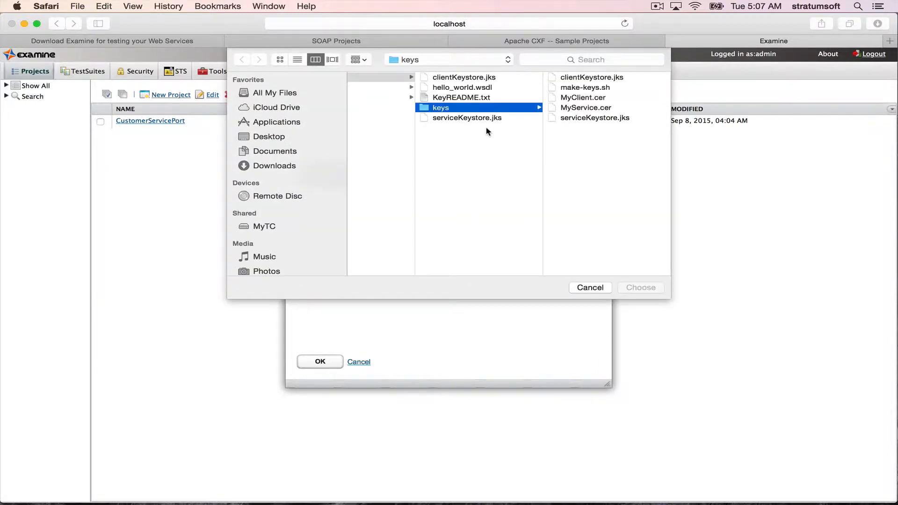
{"action": "left_click", "coordinate": [452, 60]}
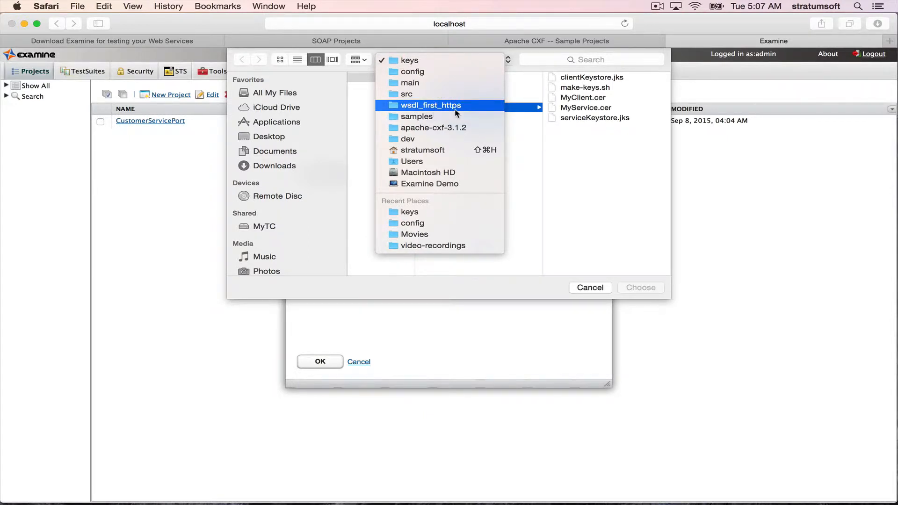
{"action": "left_click", "coordinate": [516, 118]}
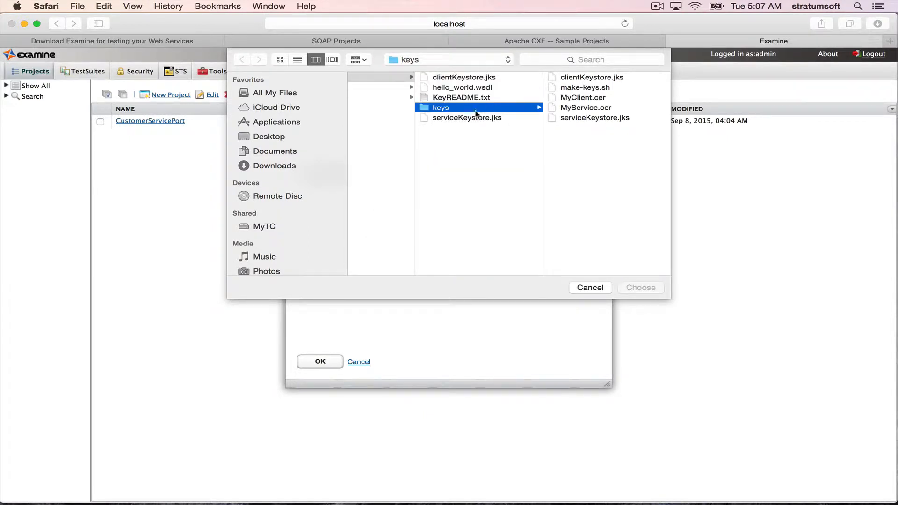
{"action": "left_click", "coordinate": [468, 89]}
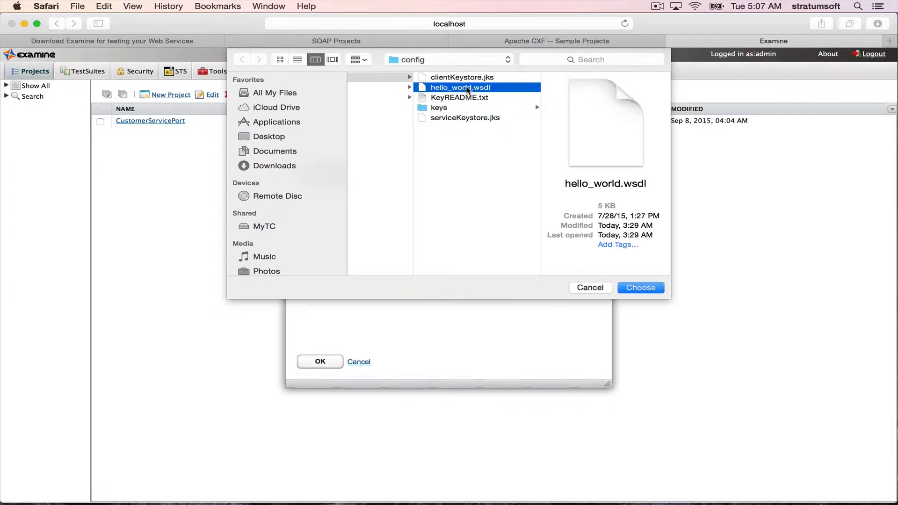
{"action": "left_click", "coordinate": [648, 289]}
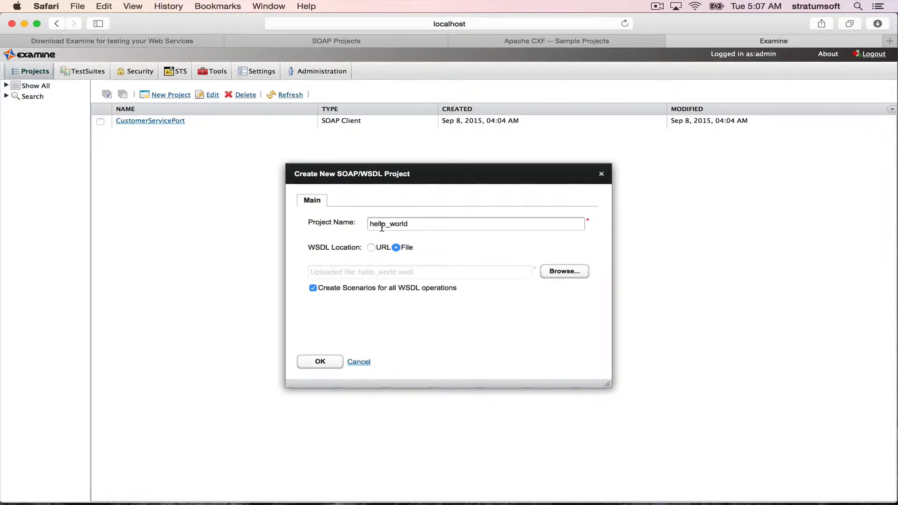
- Create the project with the name hello_world
{"action": "double_click", "coordinate": [420, 224]}
{"action": "left_click", "coordinate": [419, 224]}
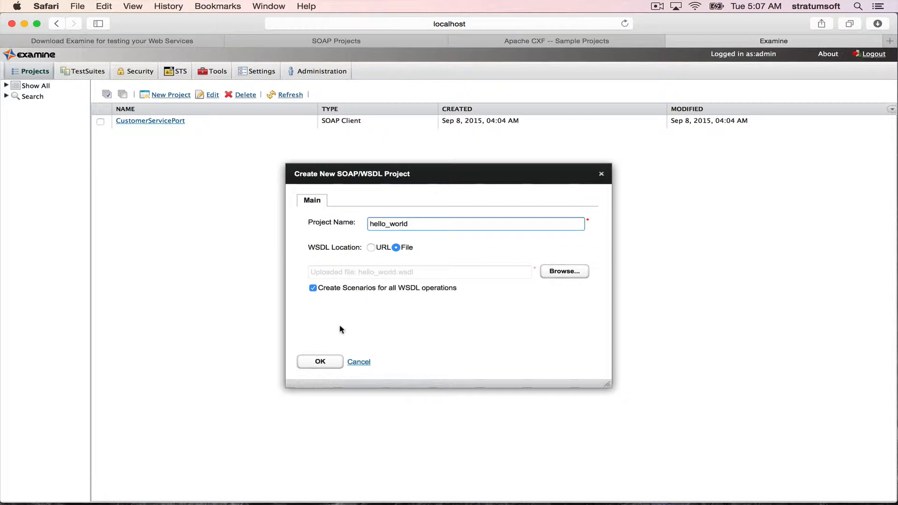
{"action": "left_click", "coordinate": [329, 363]}
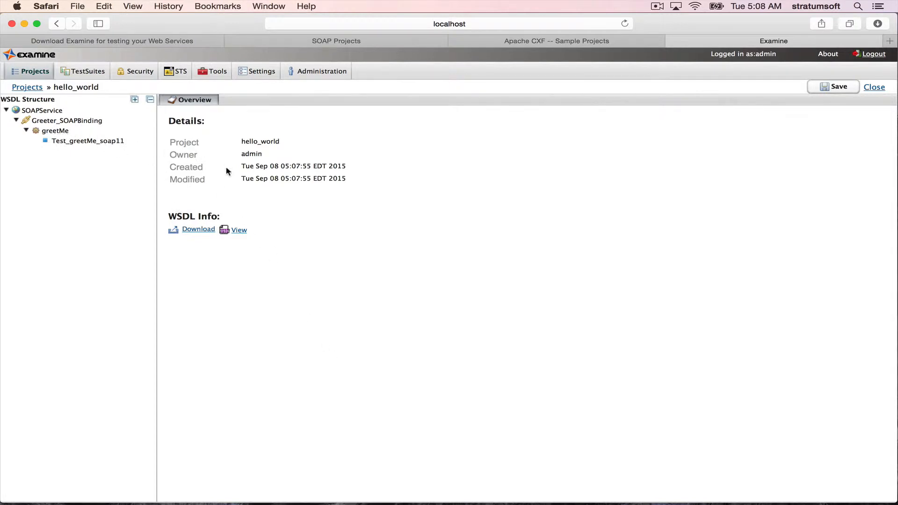
- Open the project's WSDL in XML view and examine the greetMe operation definition
{"action": "left_click", "coordinate": [238, 230]}
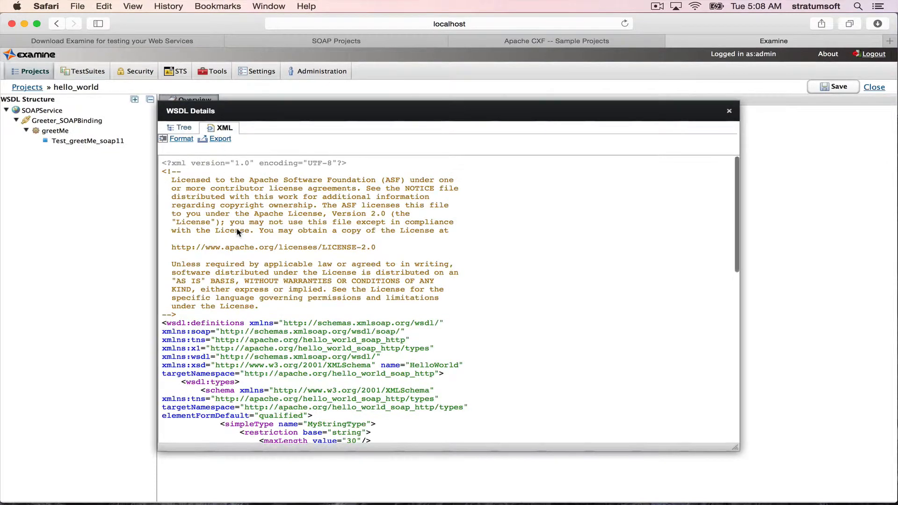
{"action": "scroll", "coordinate": [327, 360], "scroll_direction": "down", "scroll_amount": 10}
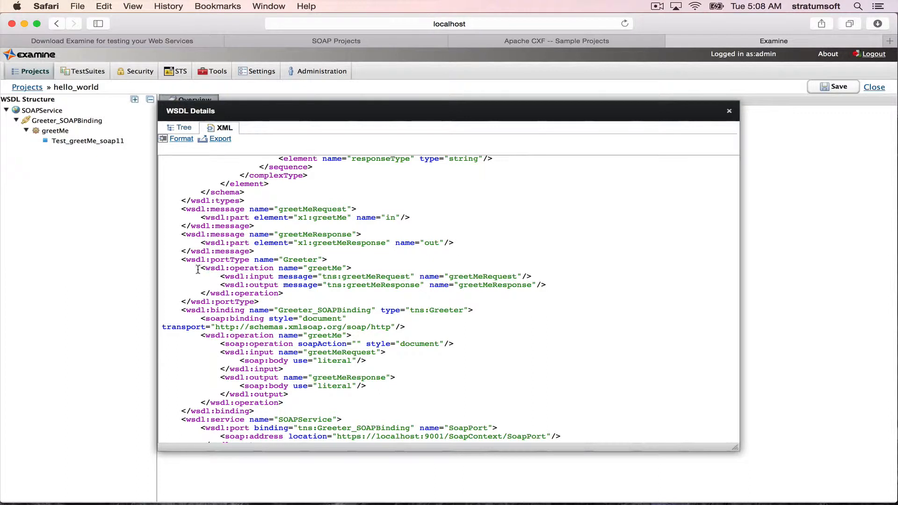
{"action": "left_click_drag", "start_coordinate": [201, 267], "coordinate": [275, 284]}
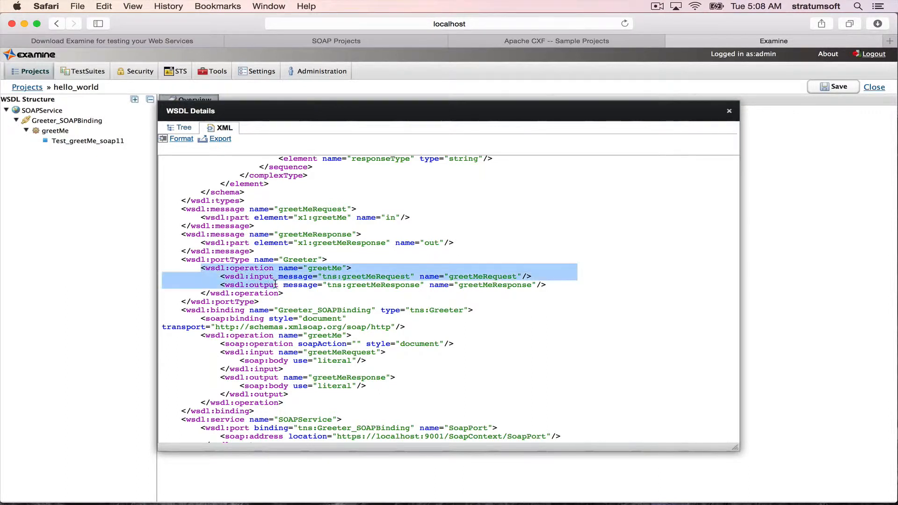
{"action": "double_click", "coordinate": [327, 268]}
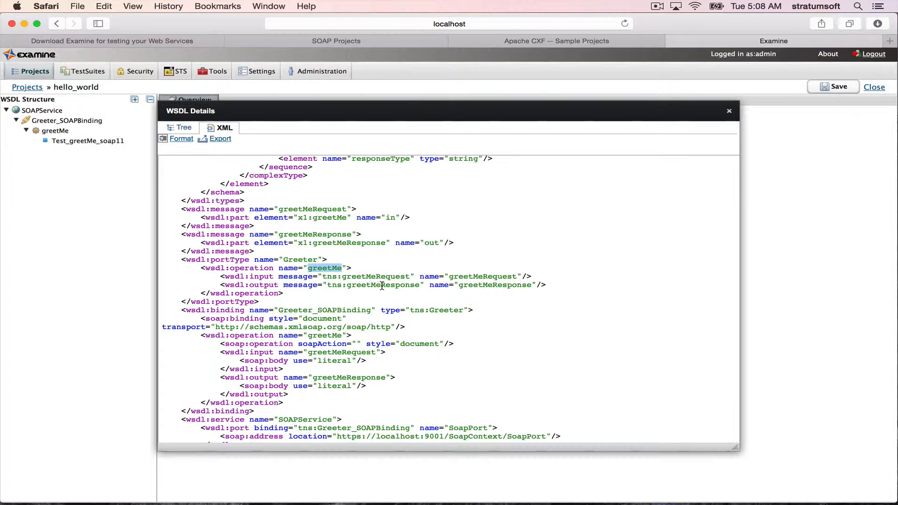
- Close the WSDL details, open the Test_greetMe_soap11 request and format its XML
{"action": "scroll", "coordinate": [370, 298], "scroll_direction": "down", "scroll_amount": 3}
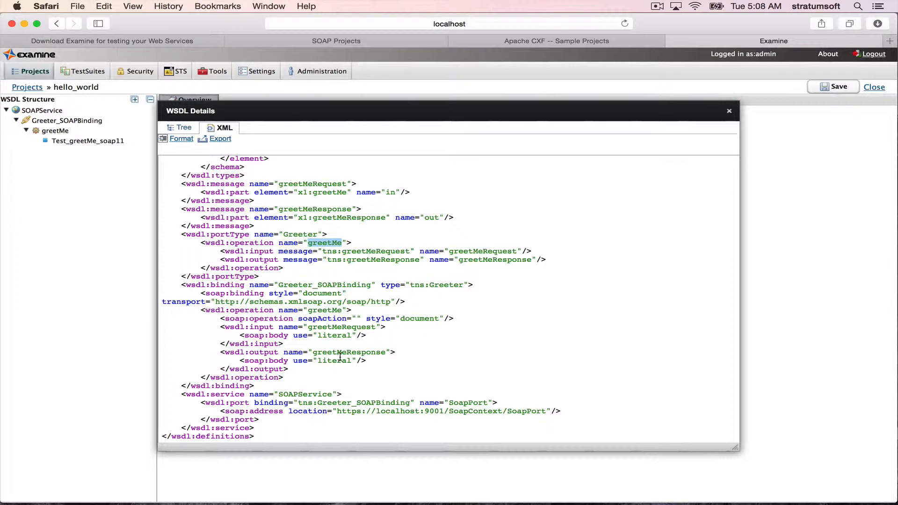
{"action": "left_click", "coordinate": [729, 111]}
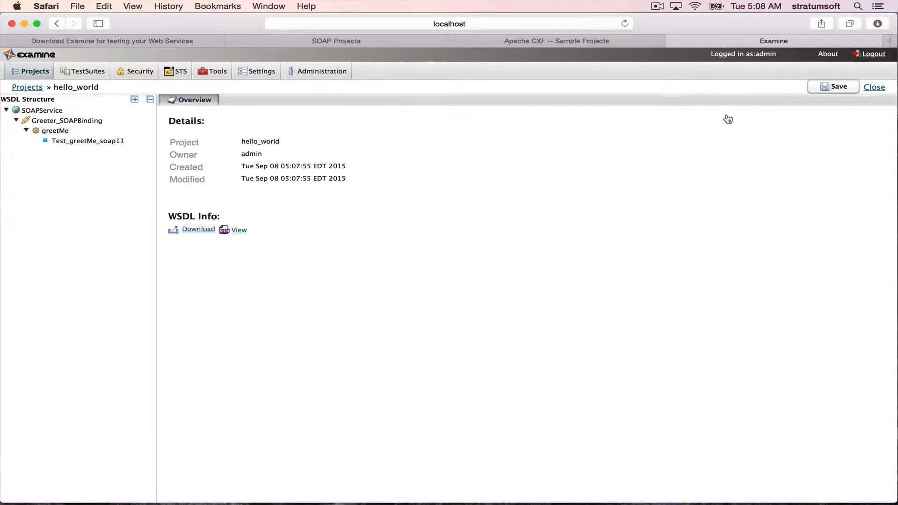
{"action": "left_click", "coordinate": [86, 142]}
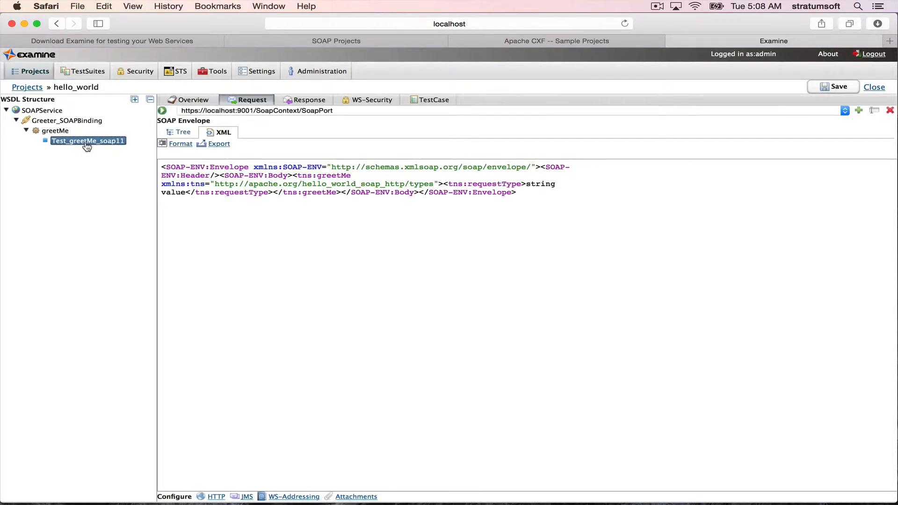
{"action": "left_click", "coordinate": [181, 143]}
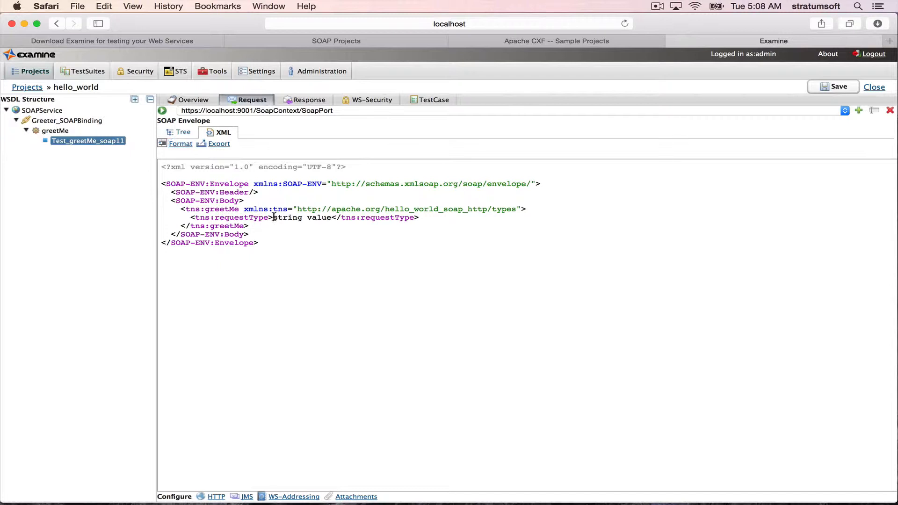
- Replace the requestType value in the request body with world
{"action": "left_click_drag", "start_coordinate": [273, 218], "coordinate": [331, 218]}
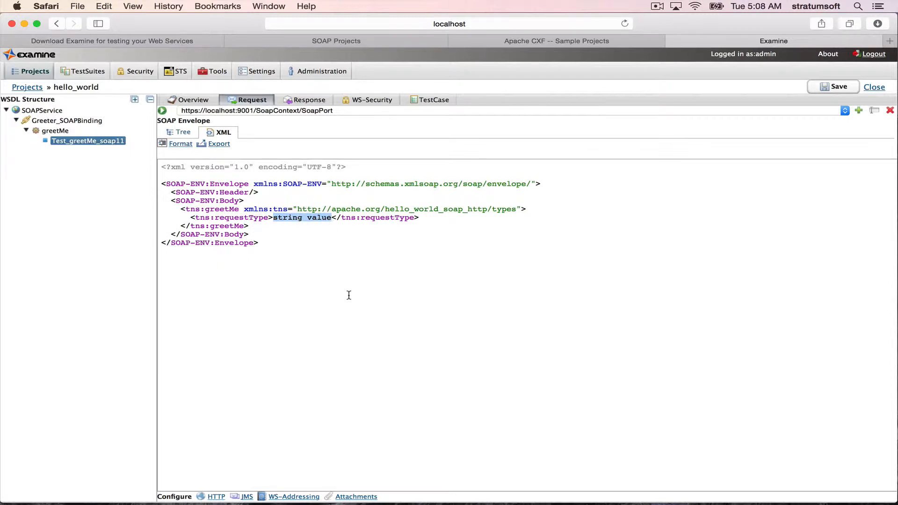
{"action": "key", "text": "BackSpace"}
{"action": "type", "text": "worl"}
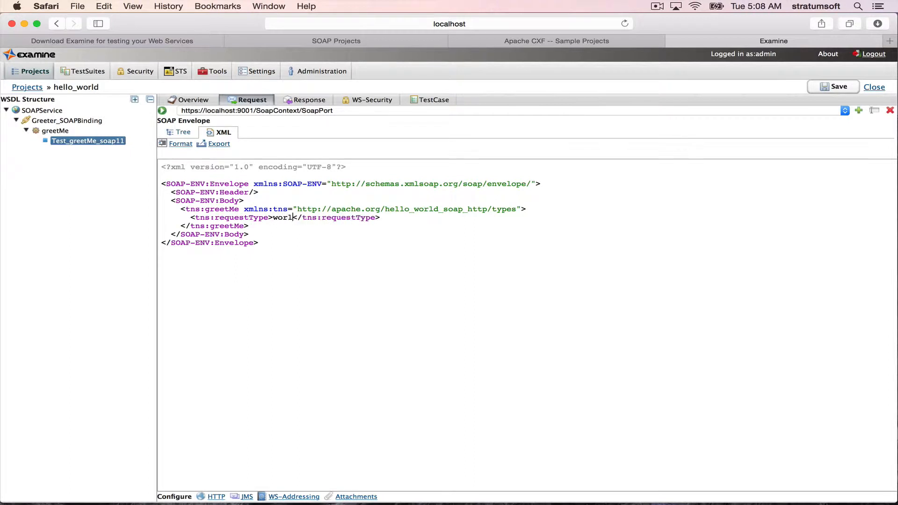
{"action": "type", "text": "d"}
- Send the greetMe request, view the error details and close the error dialog
{"action": "left_click", "coordinate": [163, 112]}
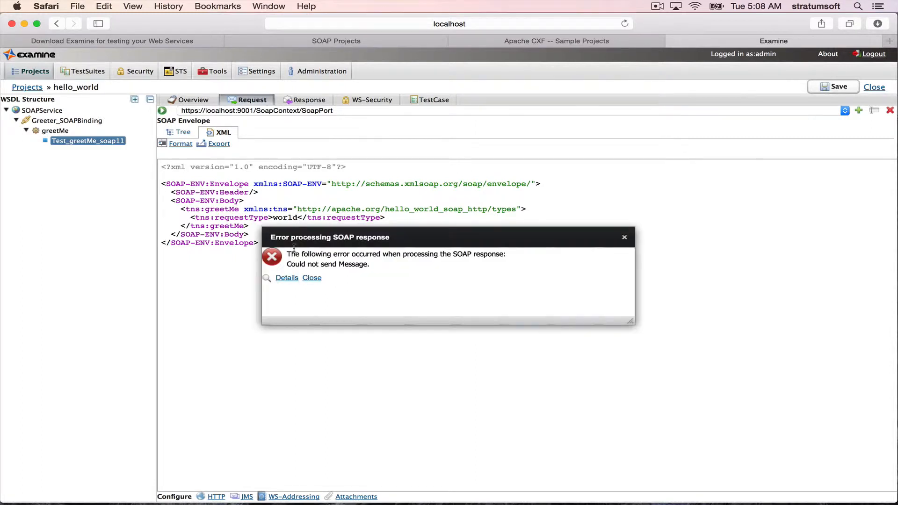
{"action": "left_click", "coordinate": [294, 279]}
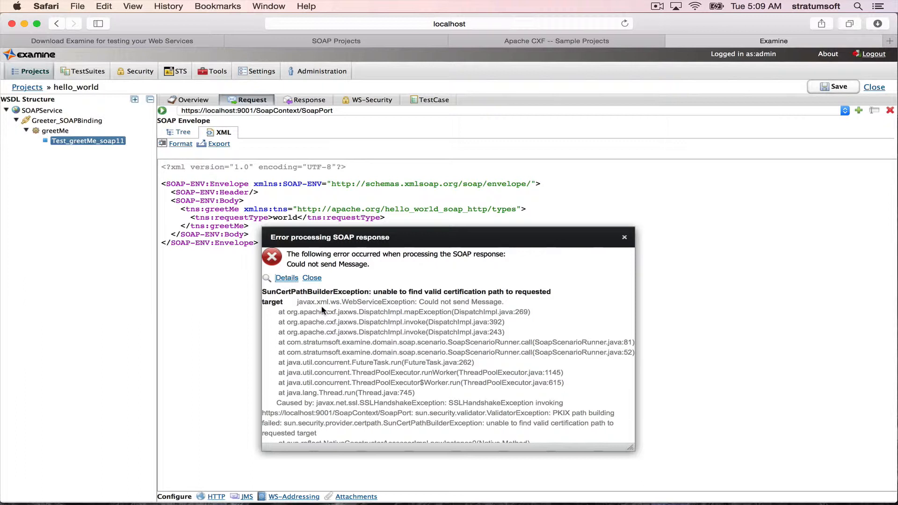
{"action": "left_click", "coordinate": [312, 278]}
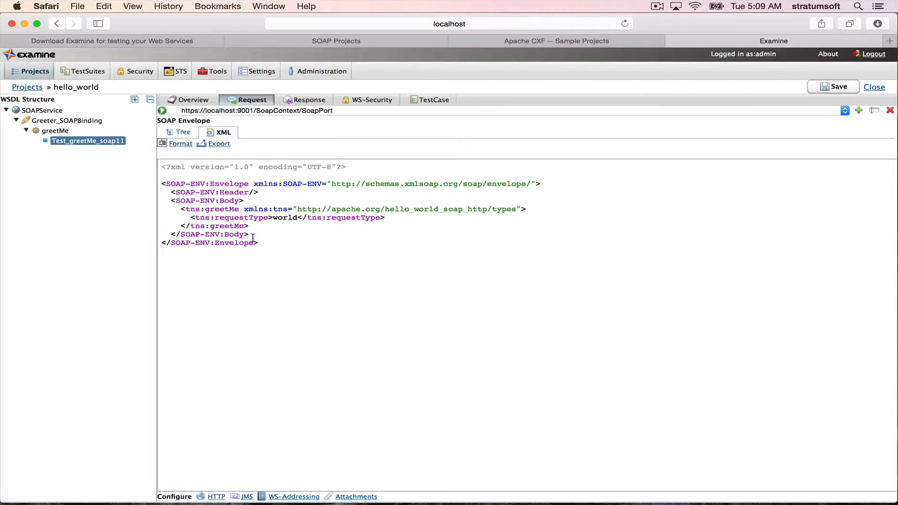
- Delete the existing clientKeystore.jks keystore in the security keystore management
{"action": "left_click", "coordinate": [139, 74]}
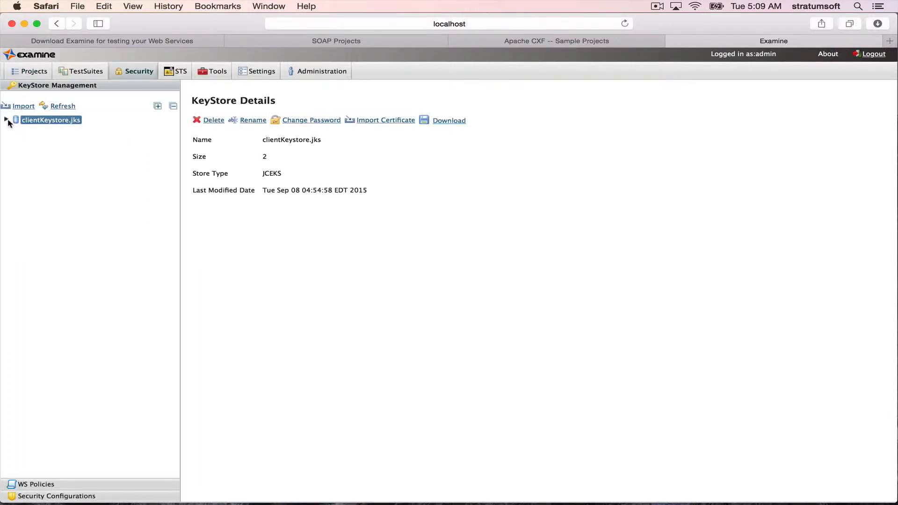
{"action": "left_click", "coordinate": [22, 106]}
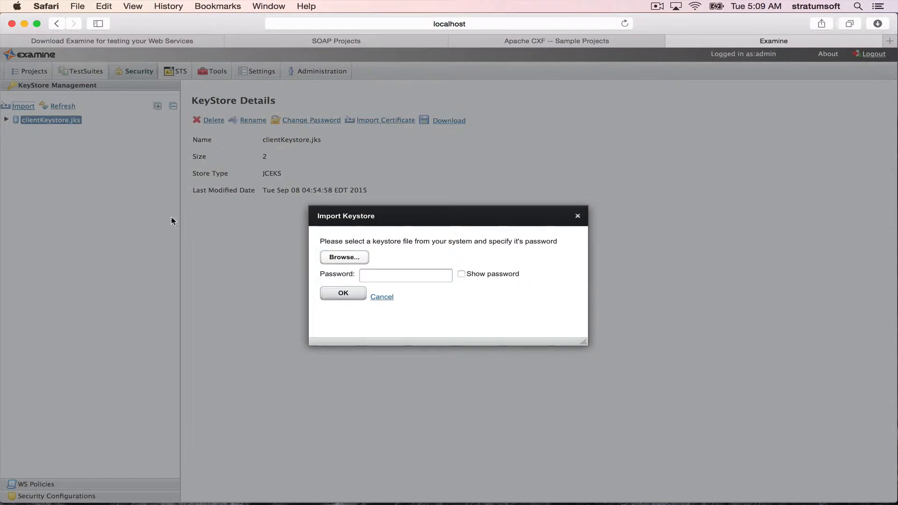
{"action": "left_click", "coordinate": [382, 297]}
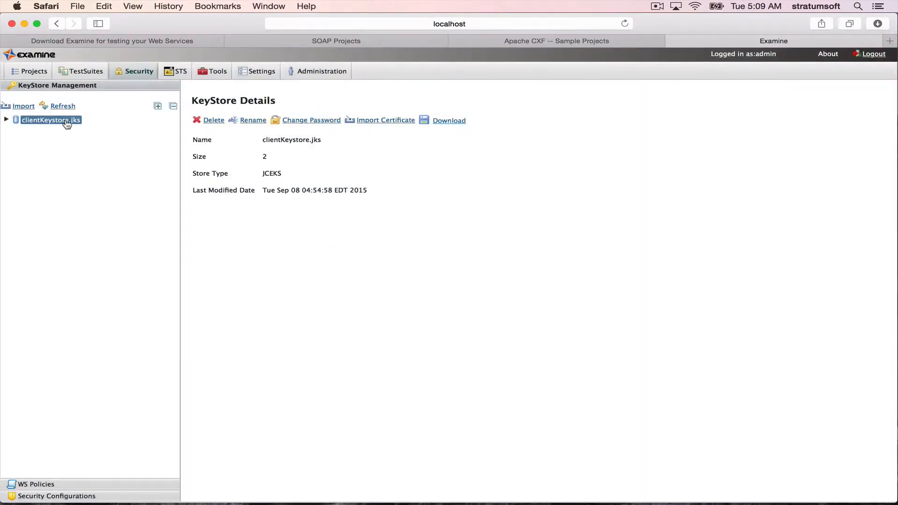
{"action": "left_click", "coordinate": [211, 121]}
{"action": "left_click", "coordinate": [505, 299]}
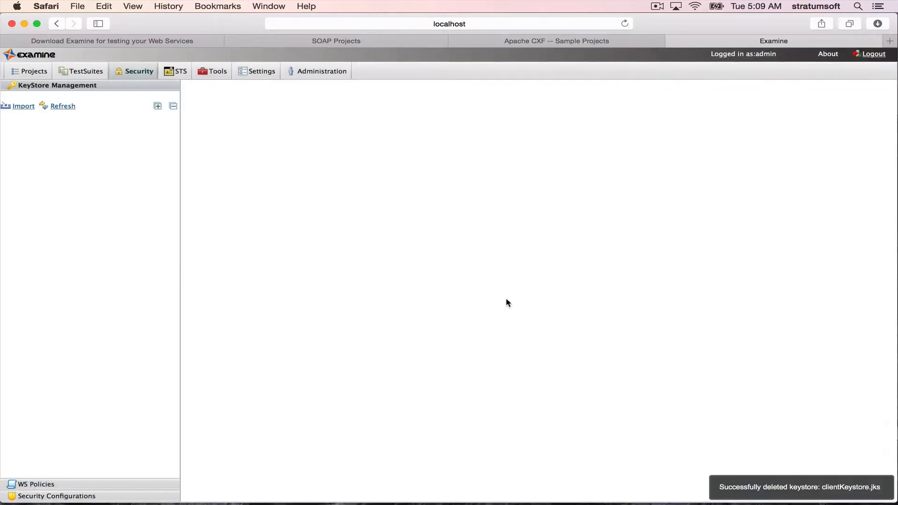
- Start importing a keystore and choose clientKeystore.jks from the sample's config/keys folder
{"action": "left_click", "coordinate": [24, 106]}
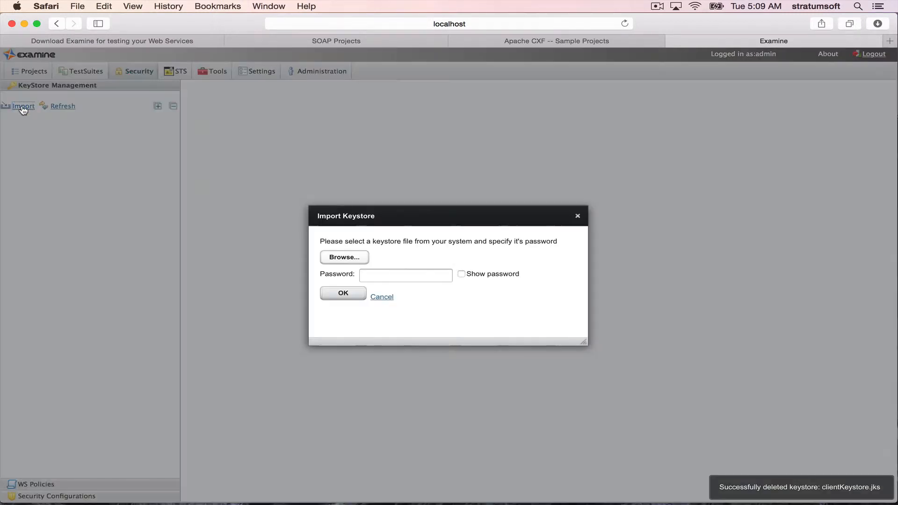
{"action": "left_click", "coordinate": [356, 260]}
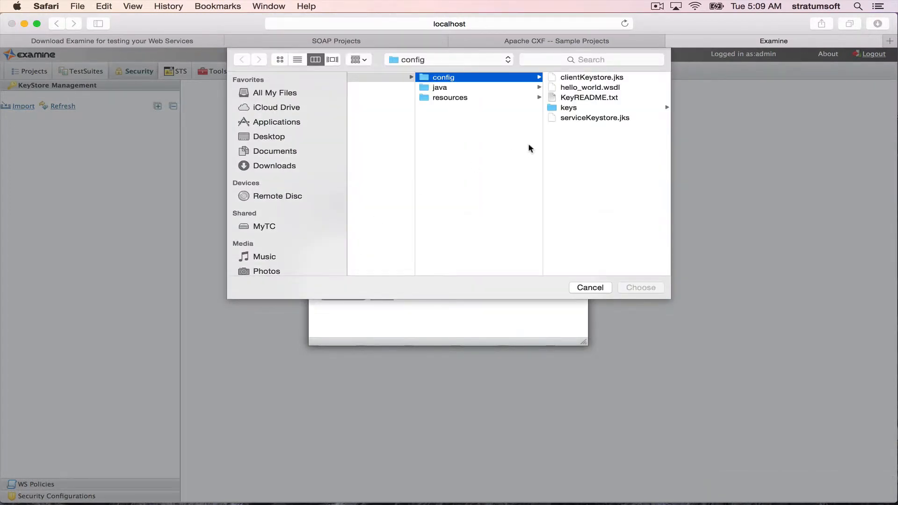
{"action": "left_click", "coordinate": [569, 109]}
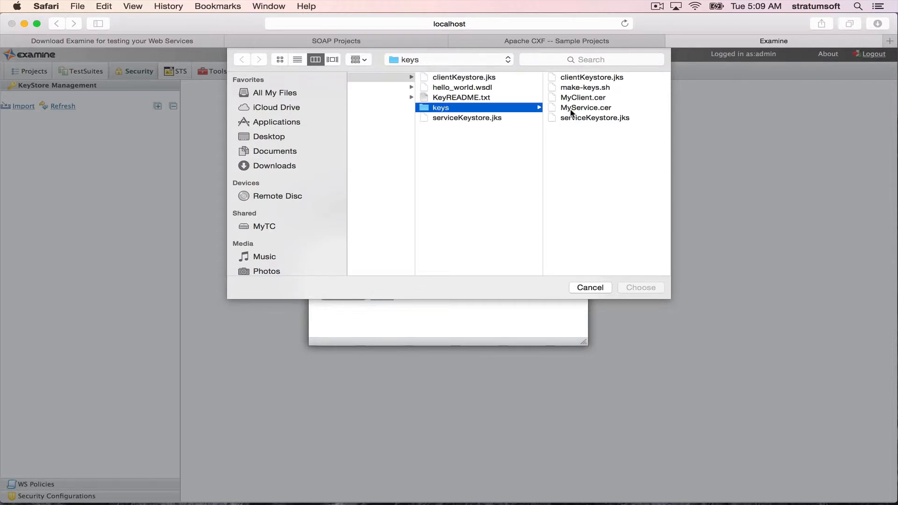
{"action": "left_click", "coordinate": [586, 79]}
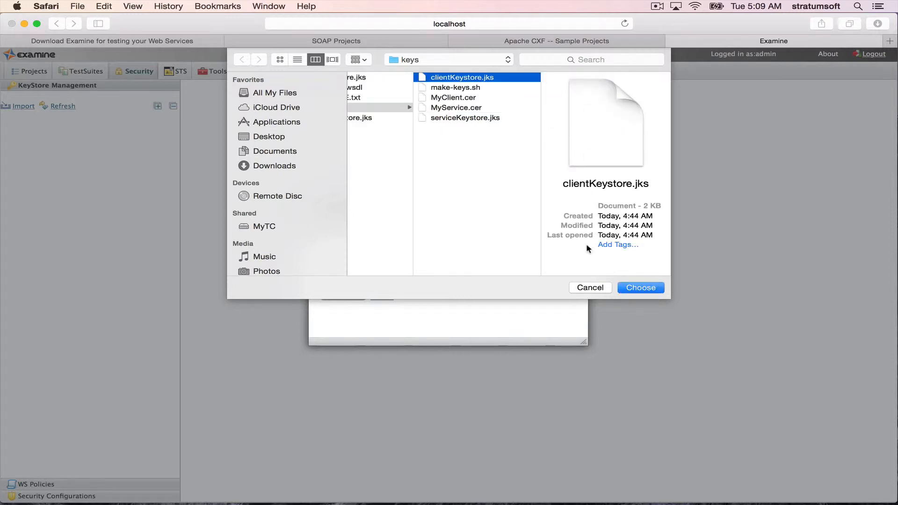
{"action": "left_click", "coordinate": [641, 289]}
- Enter the keystore password, show it, and confirm the keystore import
{"action": "left_click", "coordinate": [382, 276]}
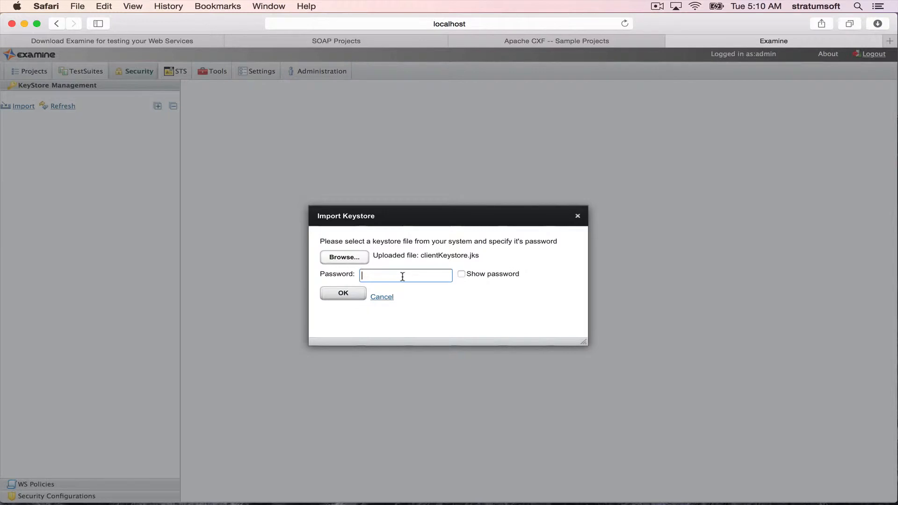
{"action": "type", "text": "••••••••"}
{"action": "left_click", "coordinate": [460, 273]}
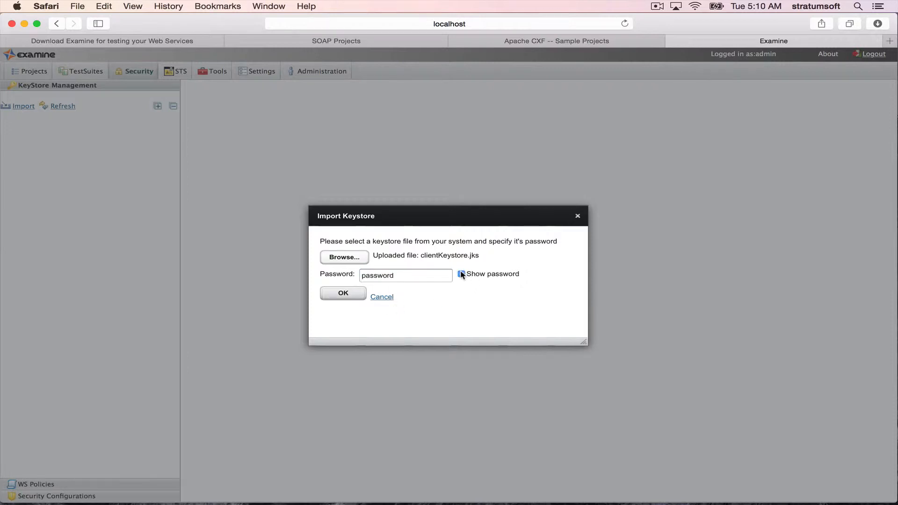
{"action": "left_click", "coordinate": [345, 294]}
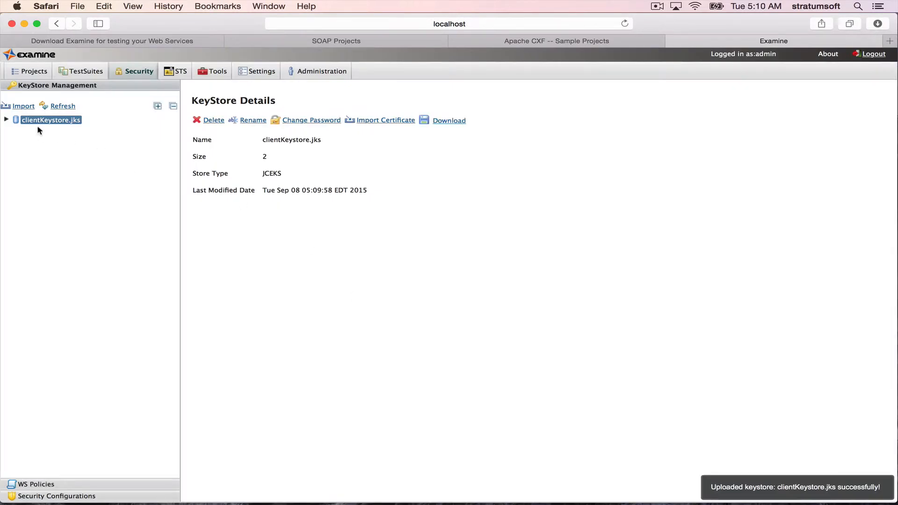
- Expand the imported keystore and inspect its myclientkey and myservicekey entries
{"action": "left_click", "coordinate": [7, 119]}
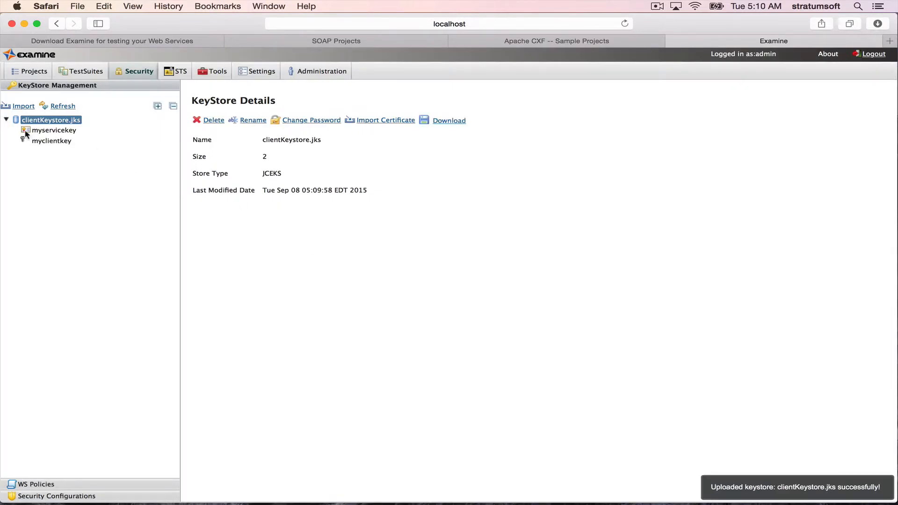
{"action": "left_click", "coordinate": [56, 142]}
{"action": "left_click", "coordinate": [197, 188]}
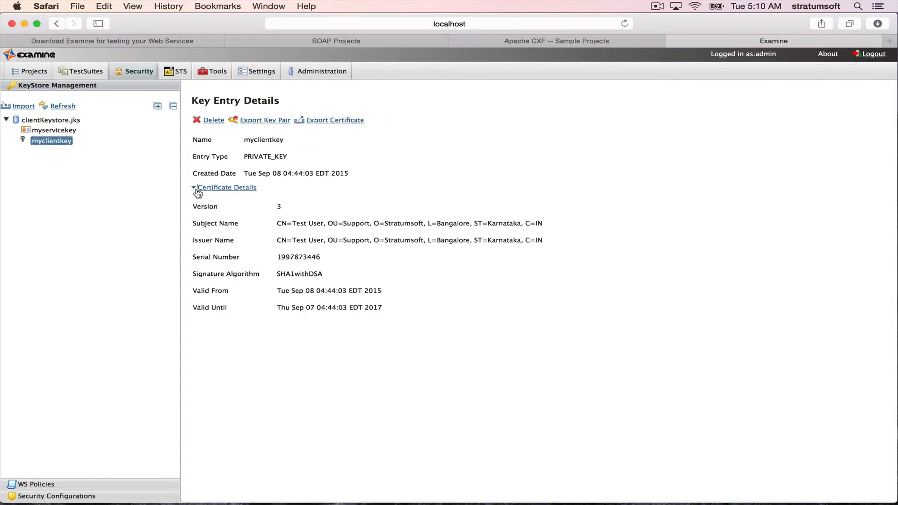
{"action": "left_click", "coordinate": [66, 132]}
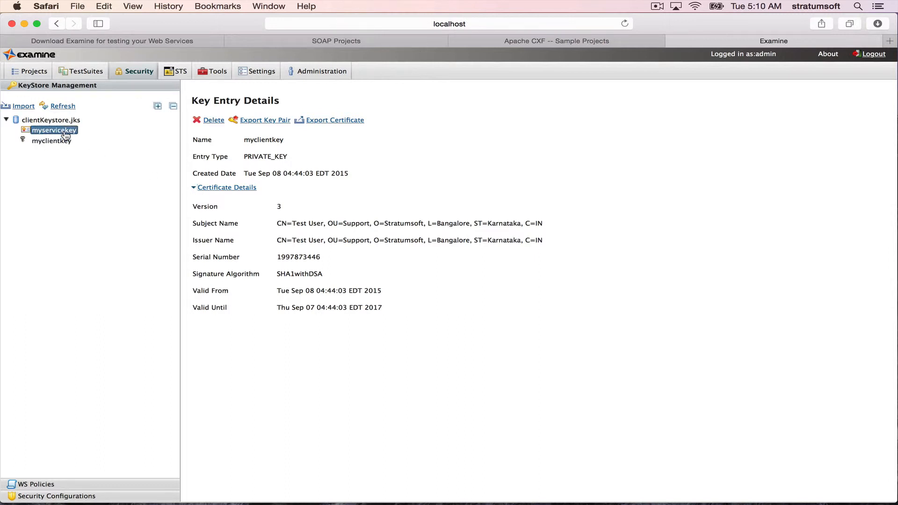
{"action": "double_click", "coordinate": [275, 156]}
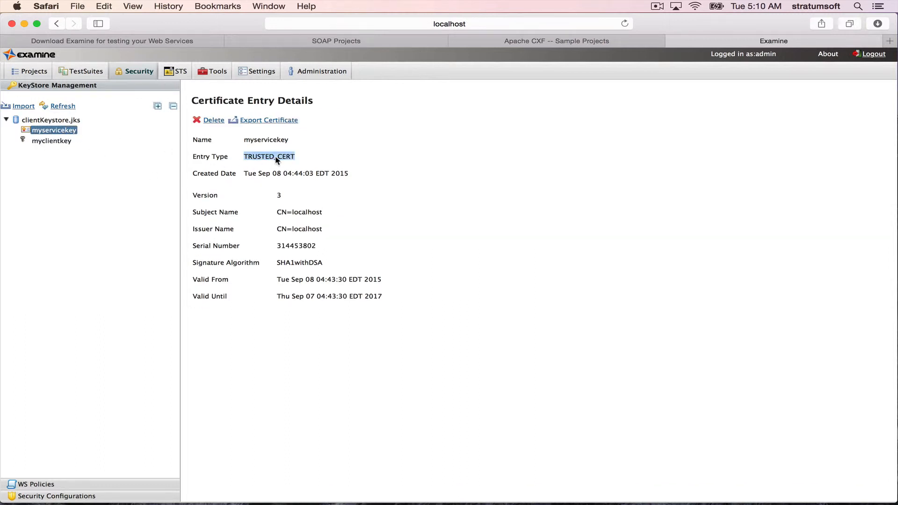
{"action": "left_click", "coordinate": [314, 160]}
- Return to the hello_world project and enable SSL in the request's HTTP configuration
{"action": "left_click", "coordinate": [35, 72]}
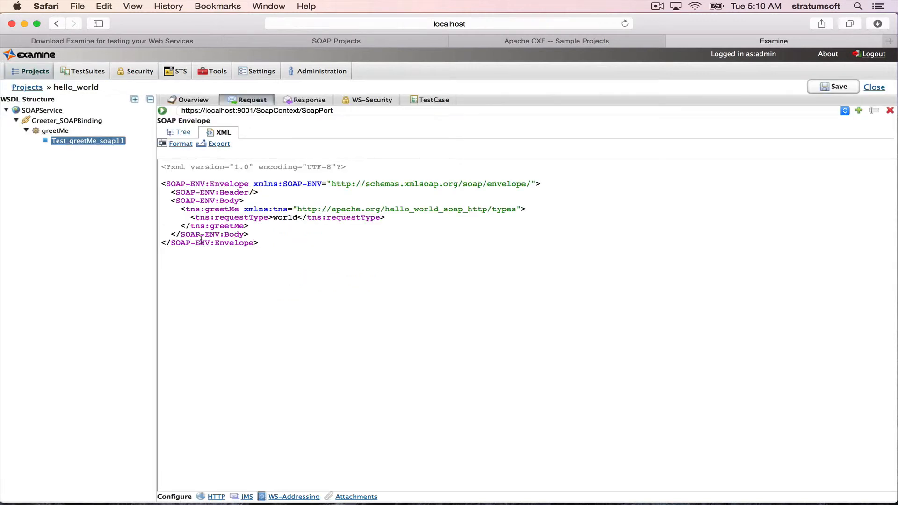
{"action": "left_click", "coordinate": [216, 497]}
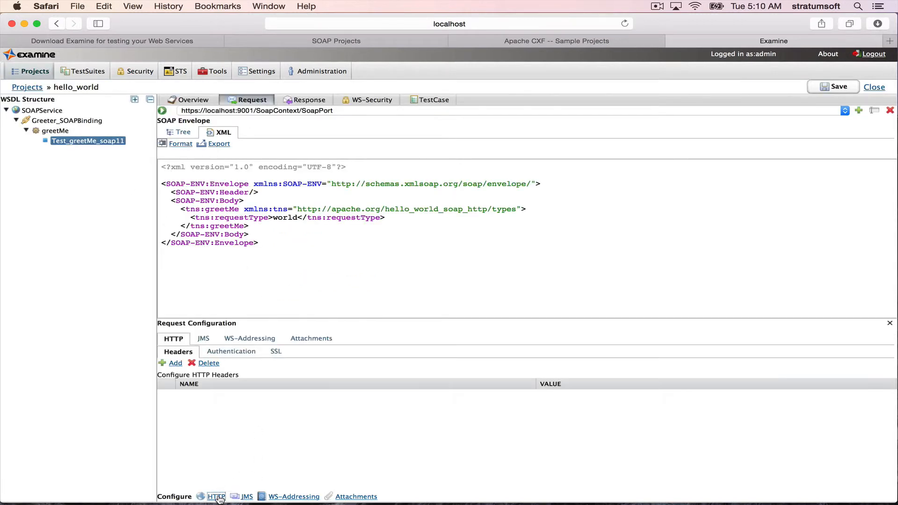
{"action": "left_click", "coordinate": [281, 355]}
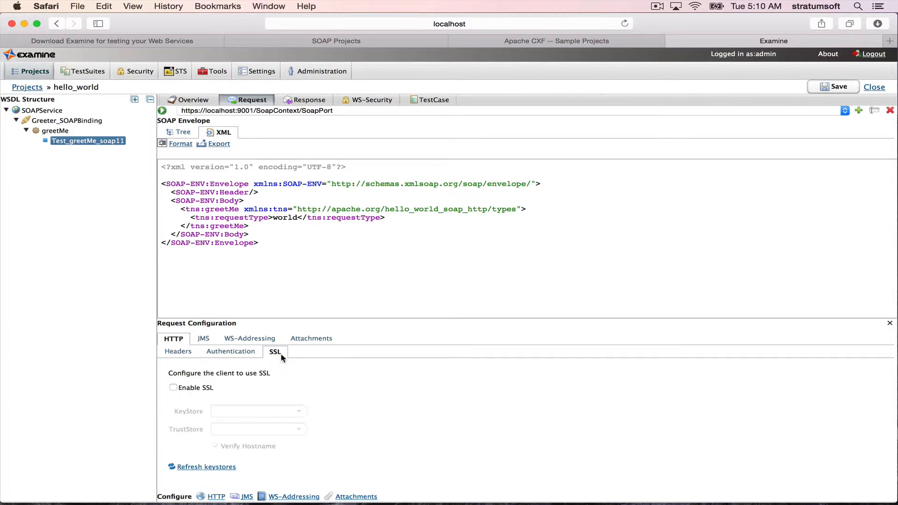
{"action": "left_click", "coordinate": [194, 389]}
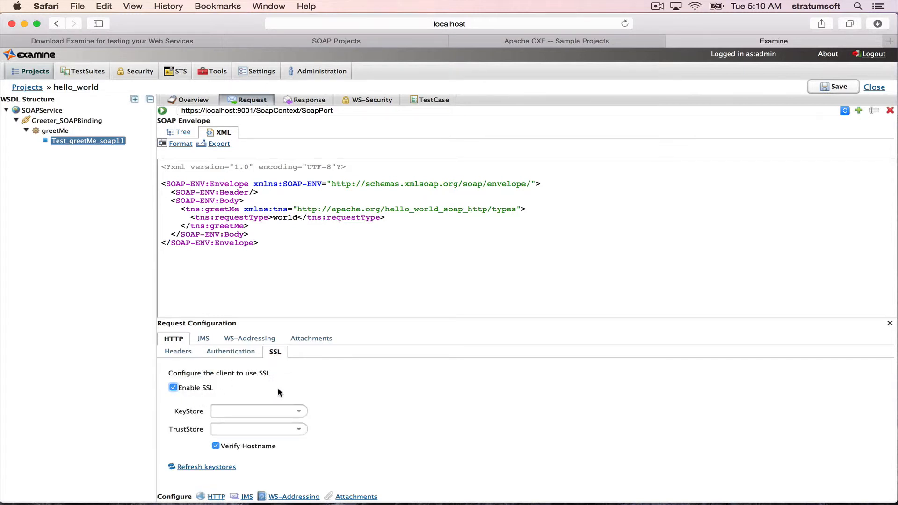
- Set KeyStore and TrustStore to clientKeystore.jks, then refresh the keystore list
{"action": "left_click", "coordinate": [299, 412]}
{"action": "left_click", "coordinate": [298, 434]}
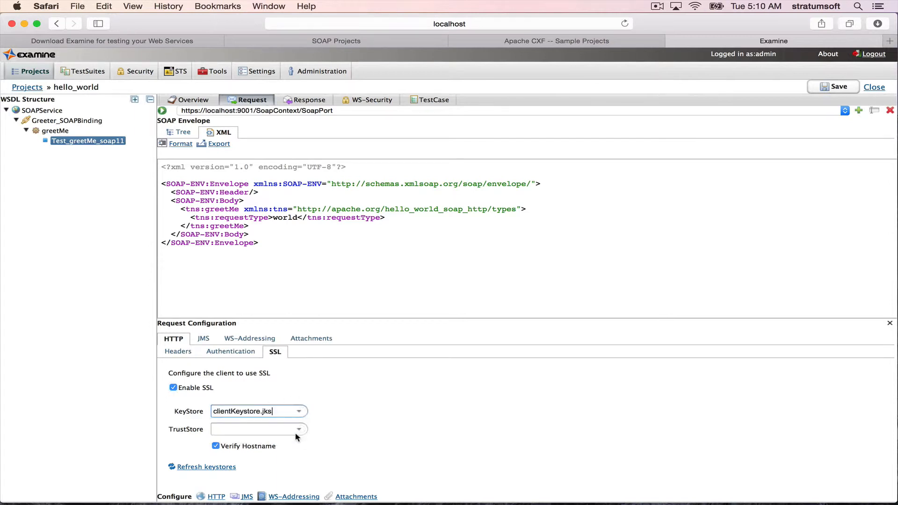
{"action": "left_click", "coordinate": [297, 430]}
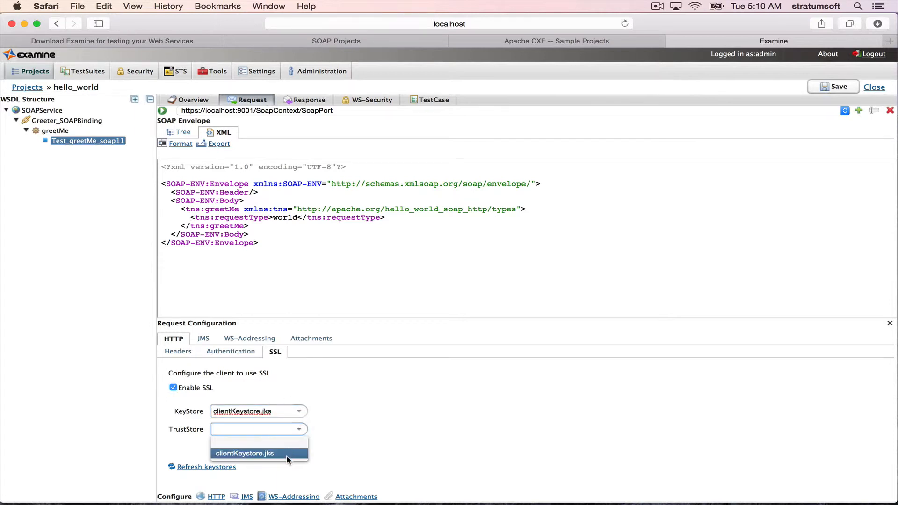
{"action": "left_click", "coordinate": [276, 451]}
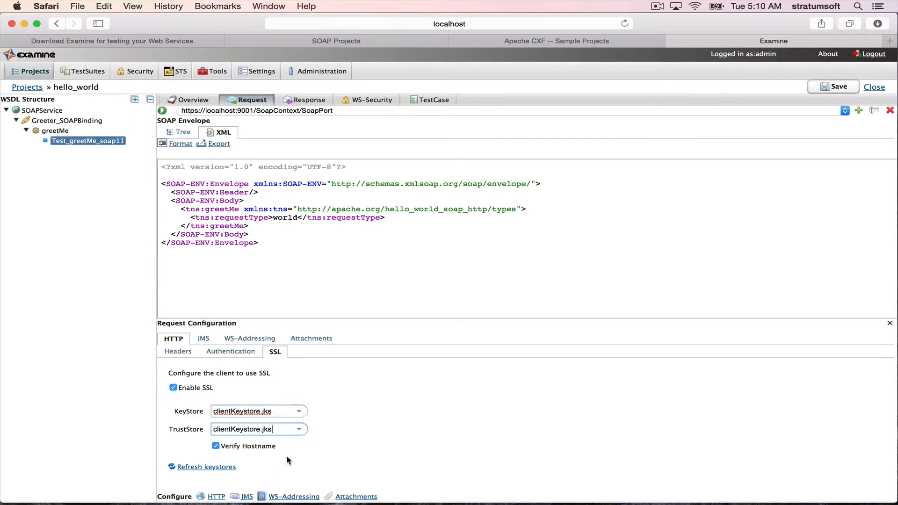
{"action": "left_click", "coordinate": [222, 468]}
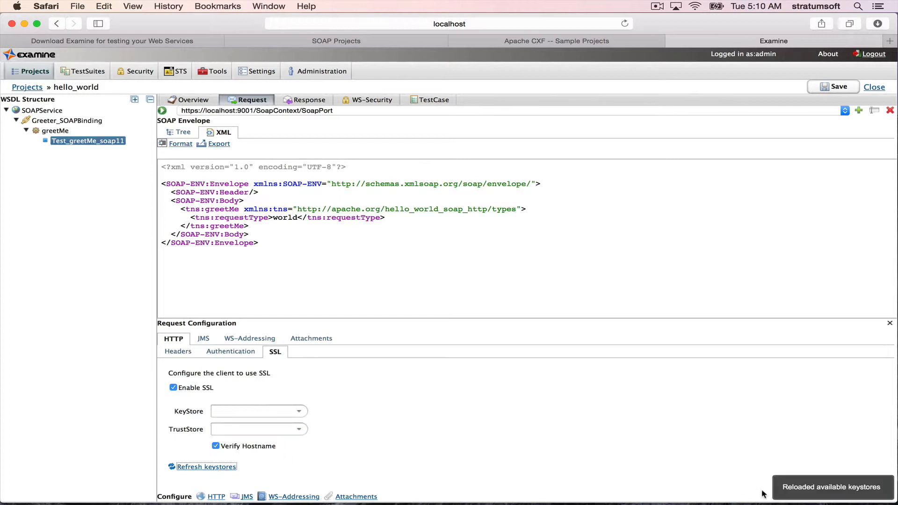
- Select clientKeystore.jks as both the KeyStore and the TrustStore
{"action": "left_click", "coordinate": [298, 411]}
{"action": "left_click", "coordinate": [265, 436]}
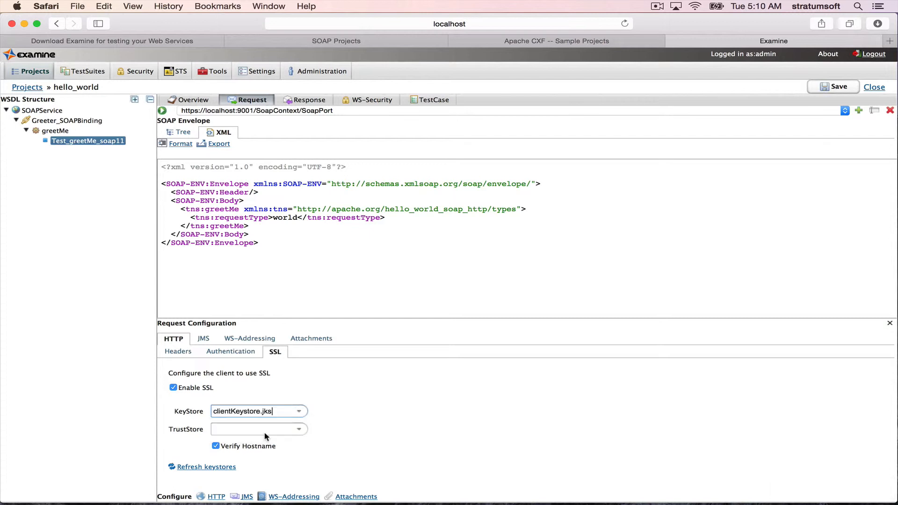
{"action": "left_click", "coordinate": [299, 429]}
{"action": "left_click", "coordinate": [274, 453]}
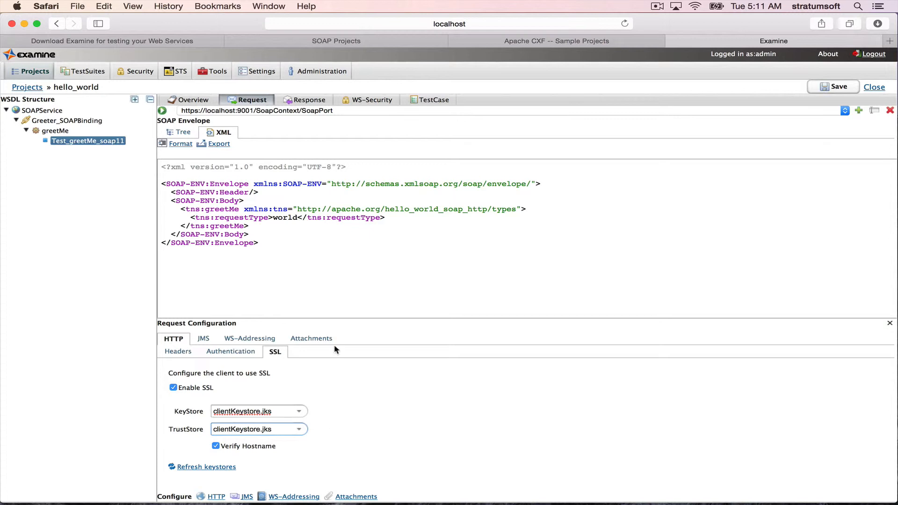
- Save the scenario and send the greetMe request again
{"action": "left_click", "coordinate": [825, 89]}
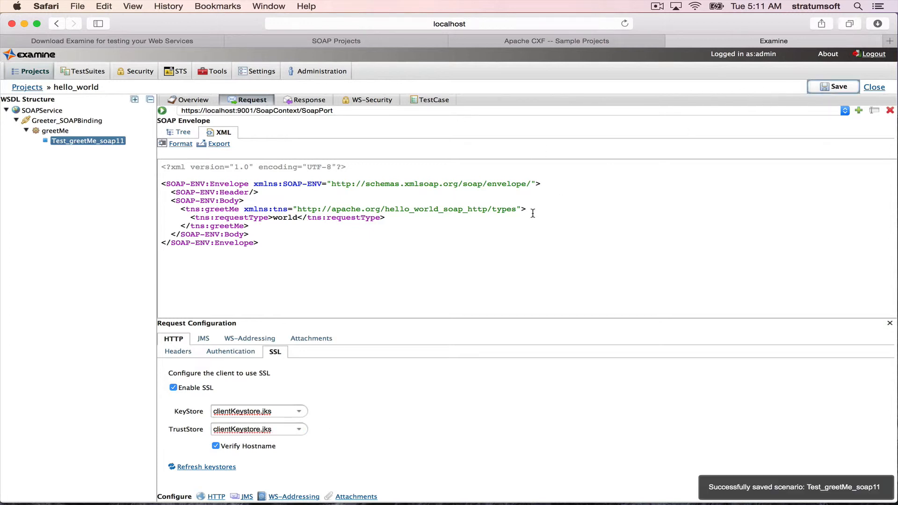
{"action": "left_click", "coordinate": [162, 111]}
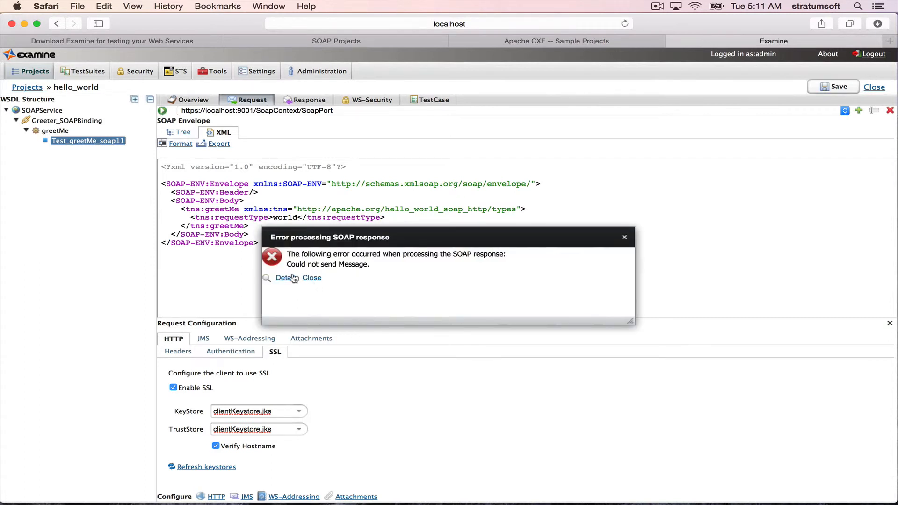
- Open the details of the SOAP response error, then close the error dialog
{"action": "left_click", "coordinate": [292, 278]}
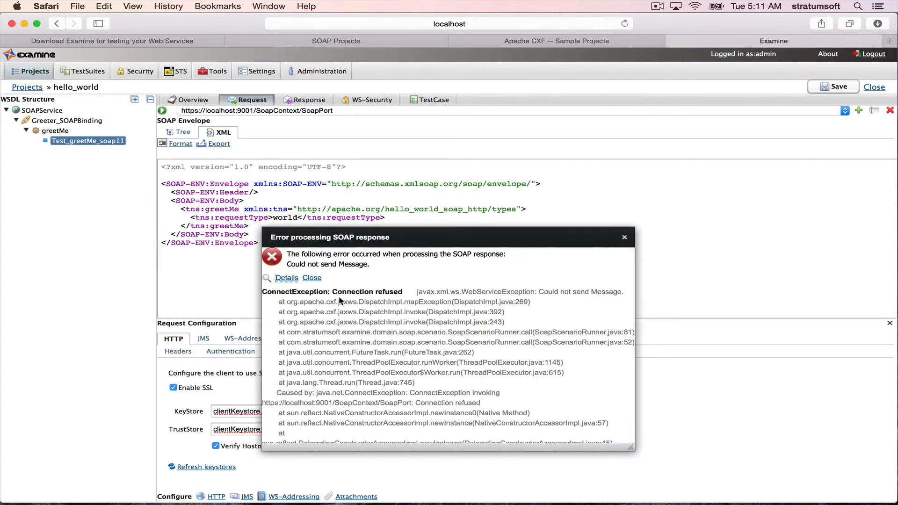
{"action": "left_click", "coordinate": [314, 278]}
- Switch to Terminal, restart the sample server in the second tab with mvn -Pserver, and return to the browser
{"action": "key", "text": "super+Tab"}
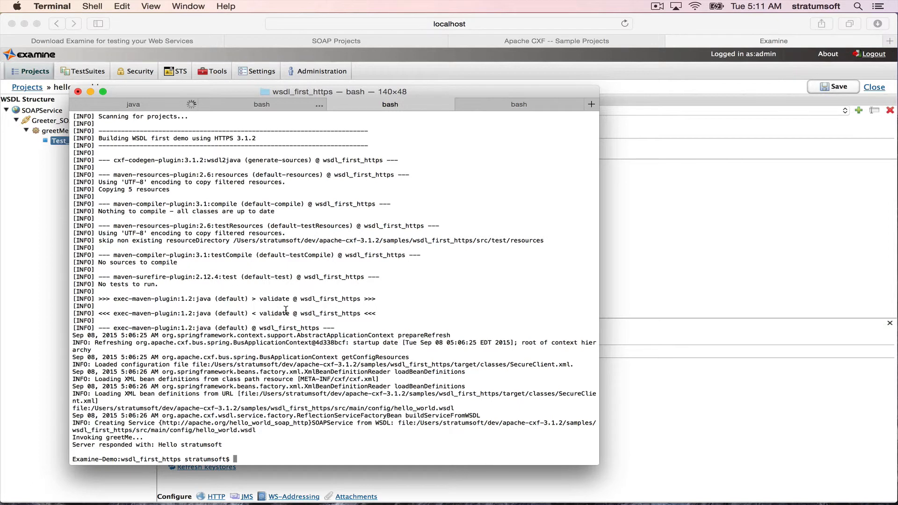
{"action": "key", "text": "Up"}
{"action": "left_click", "coordinate": [254, 105]}
{"action": "key", "text": "Up"}
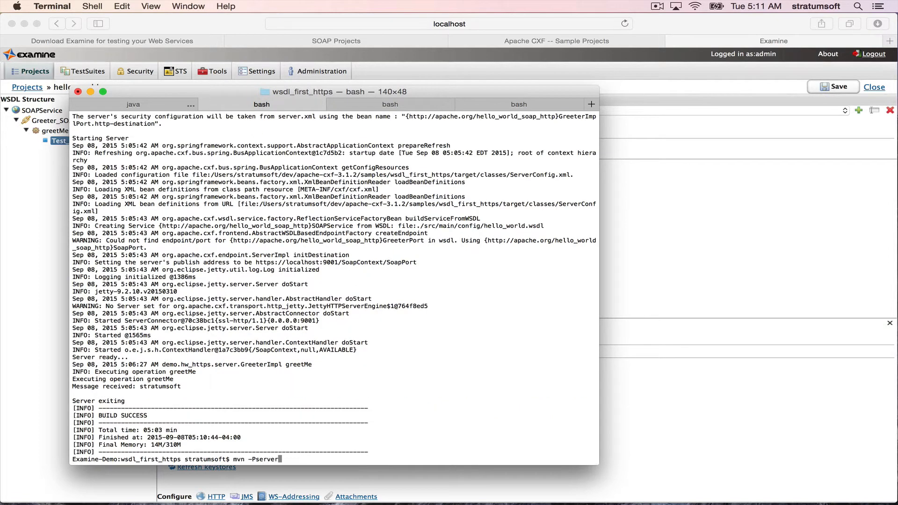
{"action": "key", "text": "Return"}
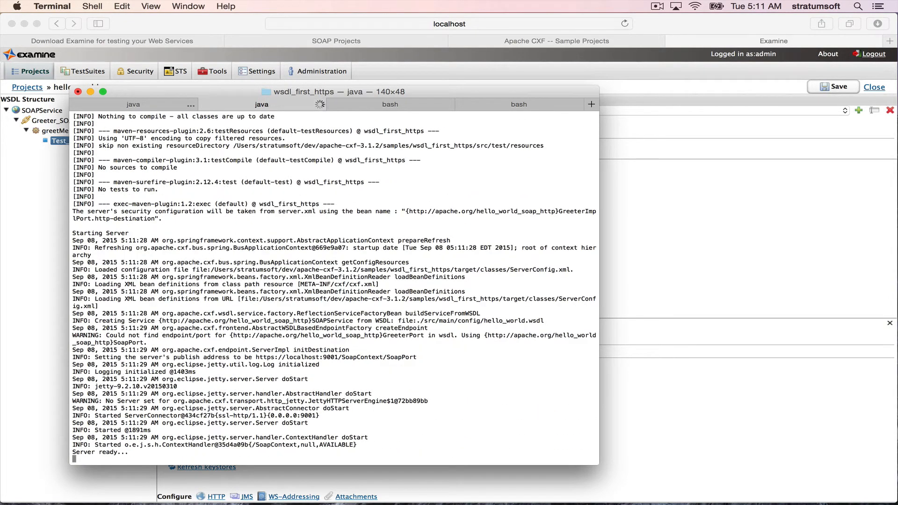
{"action": "key", "text": "super+Tab"}
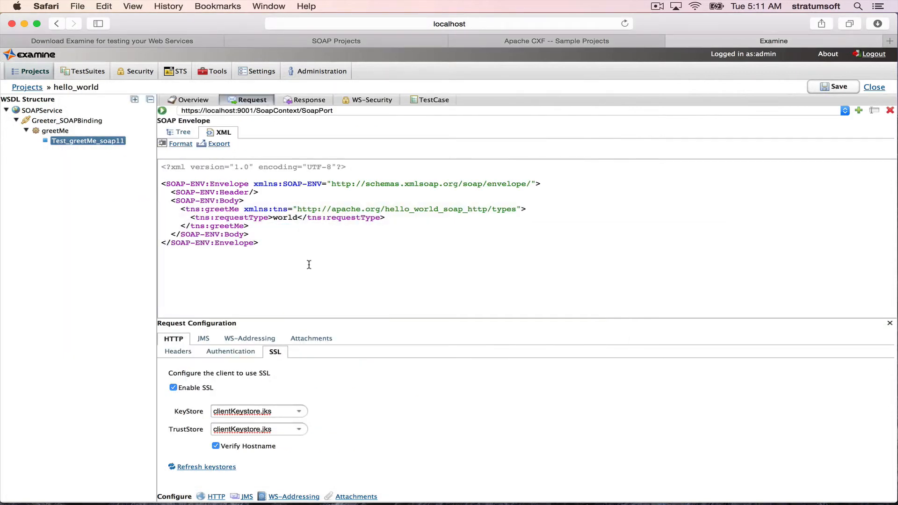
- Send the greetMe request again and format the returned response XML
{"action": "left_click", "coordinate": [162, 112]}
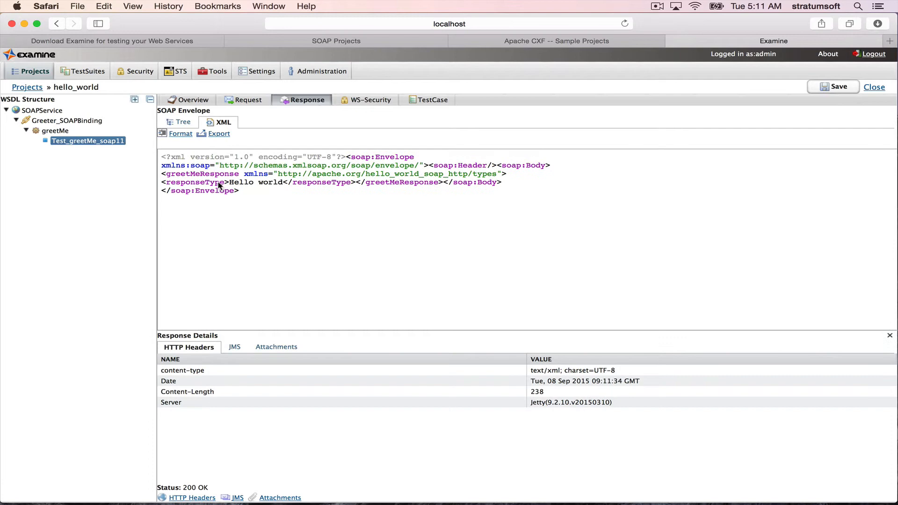
{"action": "left_click", "coordinate": [181, 134]}
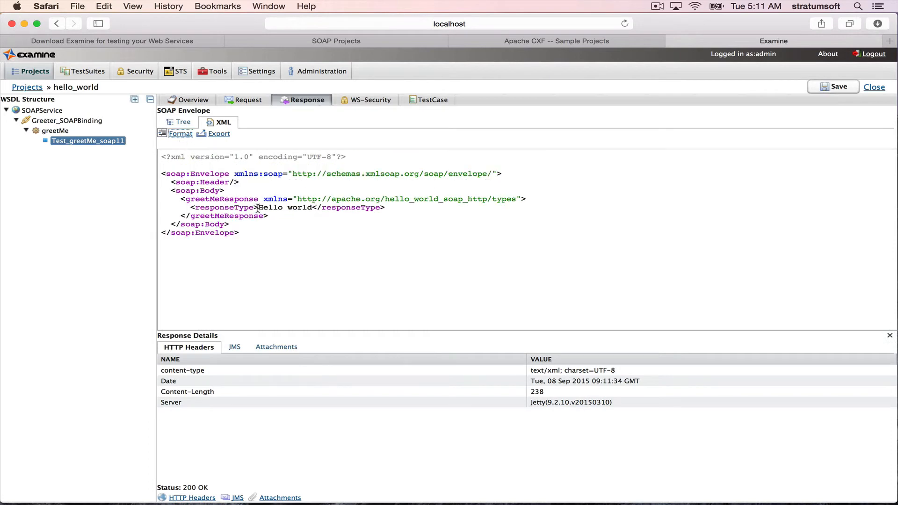
- Highlight the Hello world text in the response, then go back to the request view
{"action": "left_click_drag", "start_coordinate": [258, 207], "coordinate": [312, 208]}
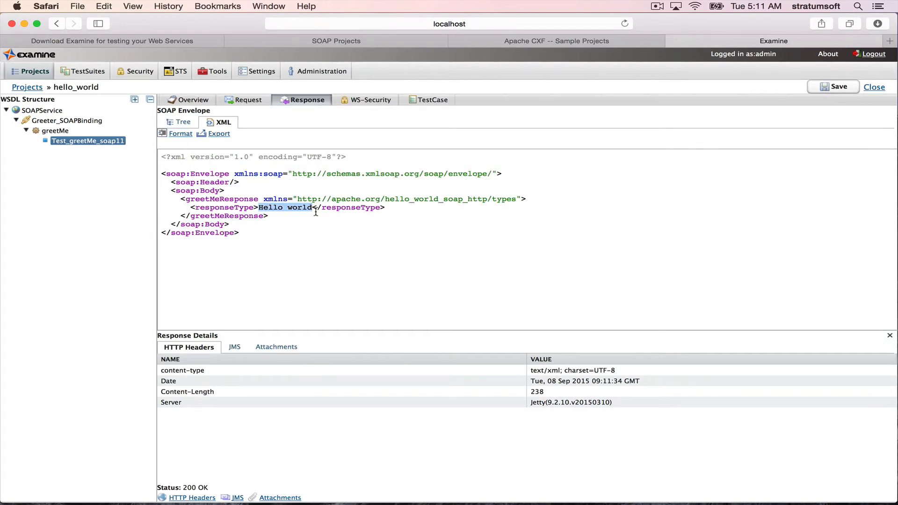
{"action": "left_click", "coordinate": [317, 214]}
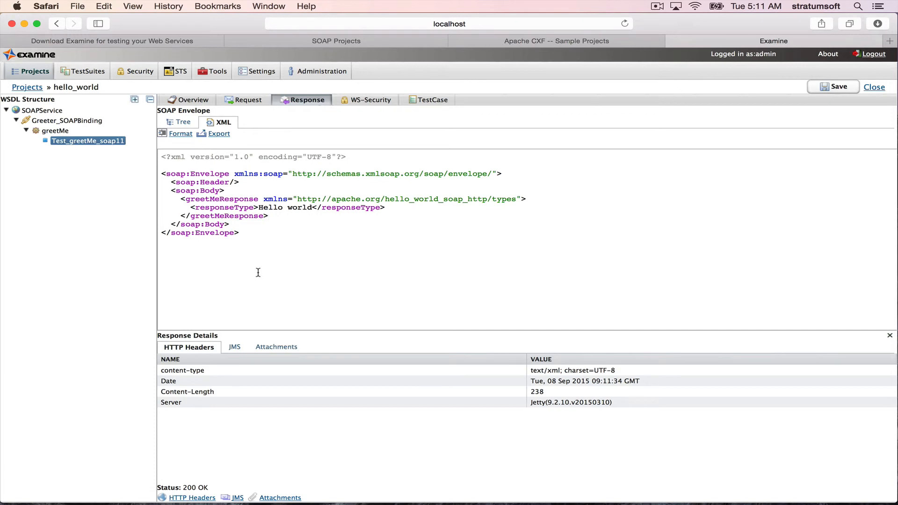
{"action": "left_click", "coordinate": [245, 99]}
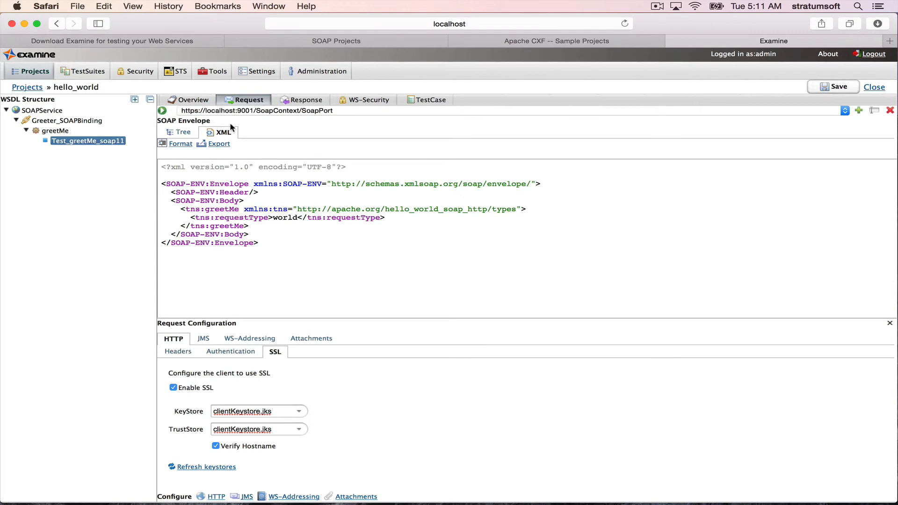